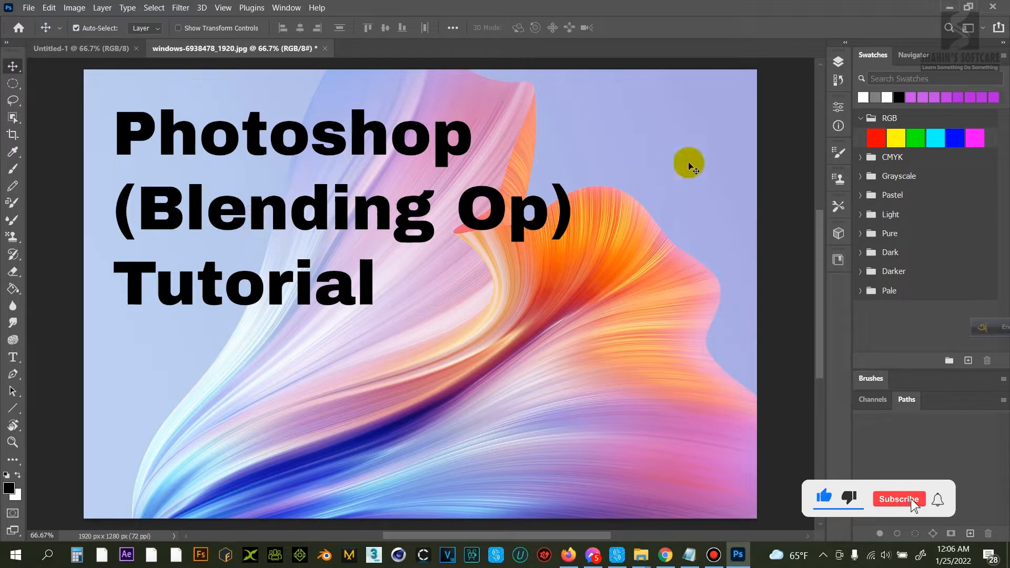
Step: Show the layers list and select the "Photoshop (Blending Op) Tutorial" text layer
left_click(839, 63)
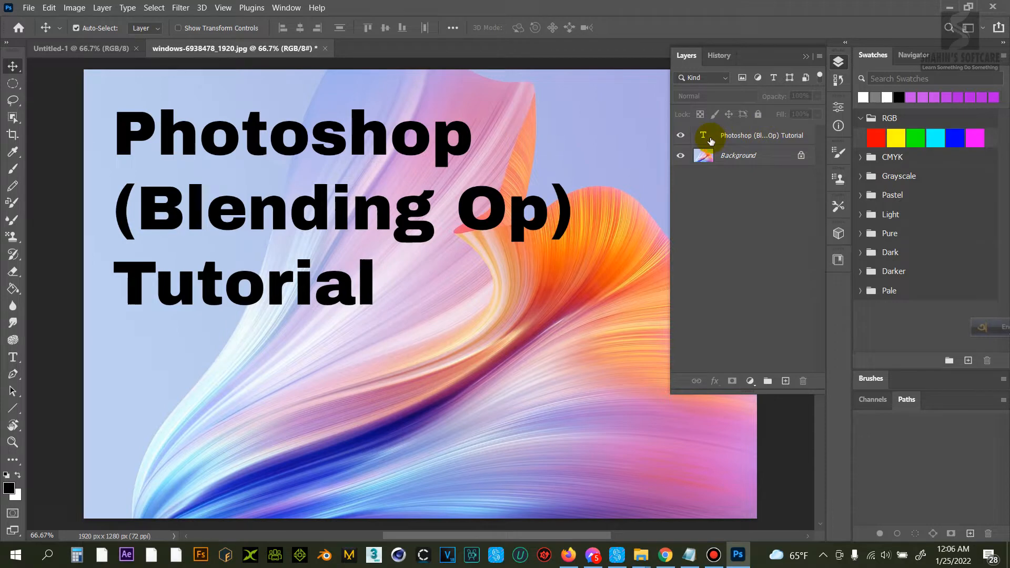
left_click(734, 155)
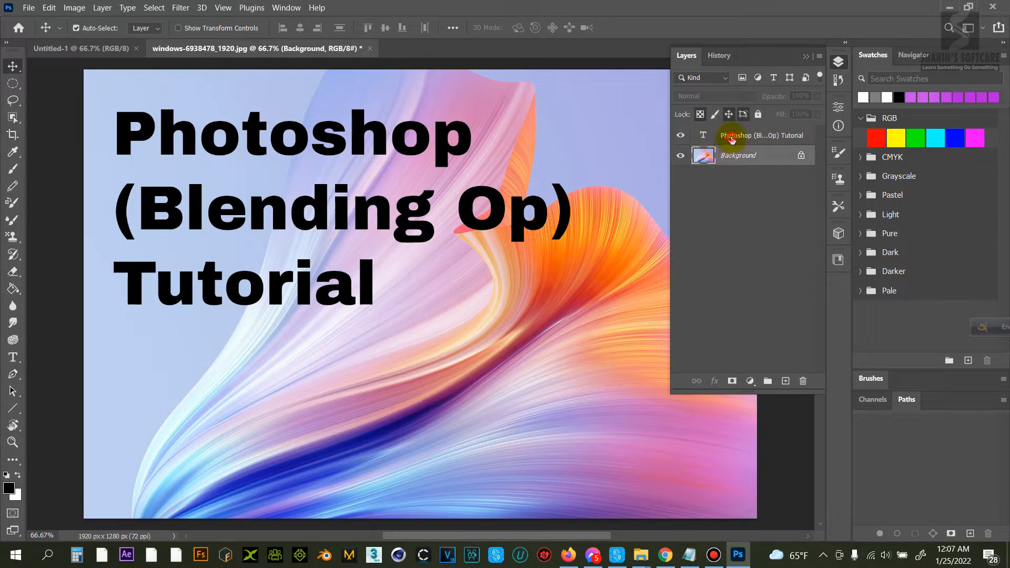
left_click(710, 136)
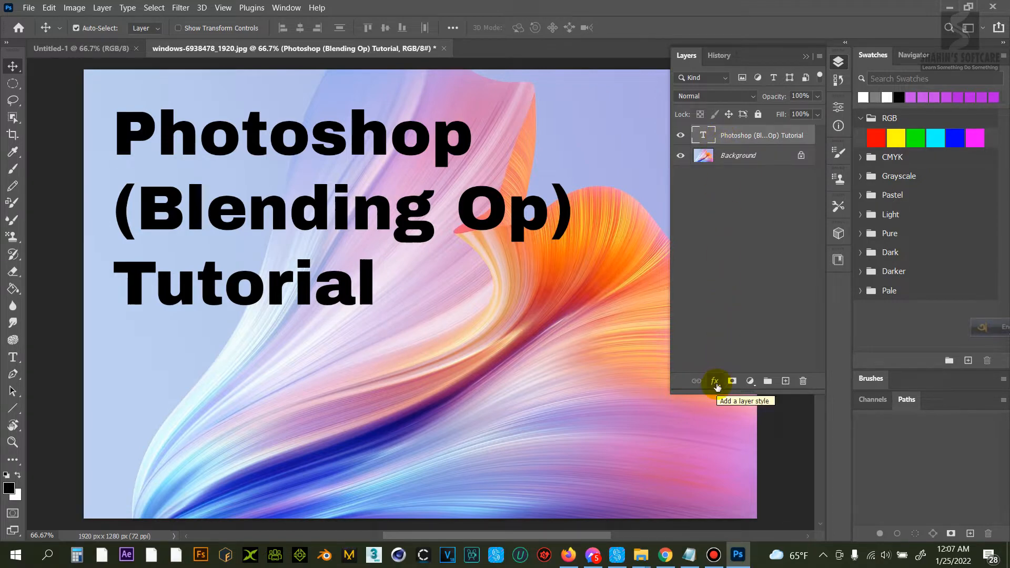
left_click(716, 384)
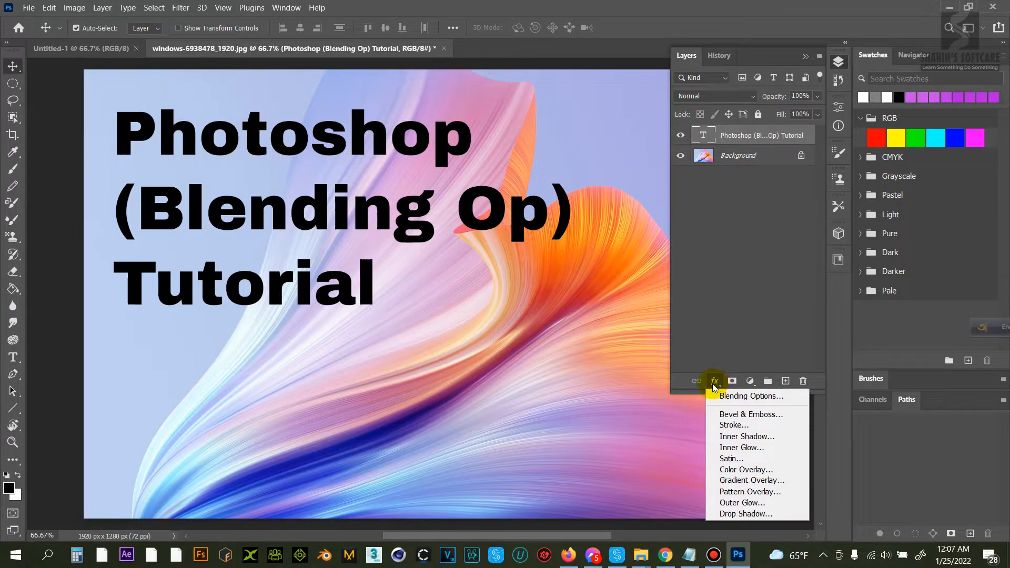
left_click(763, 401)
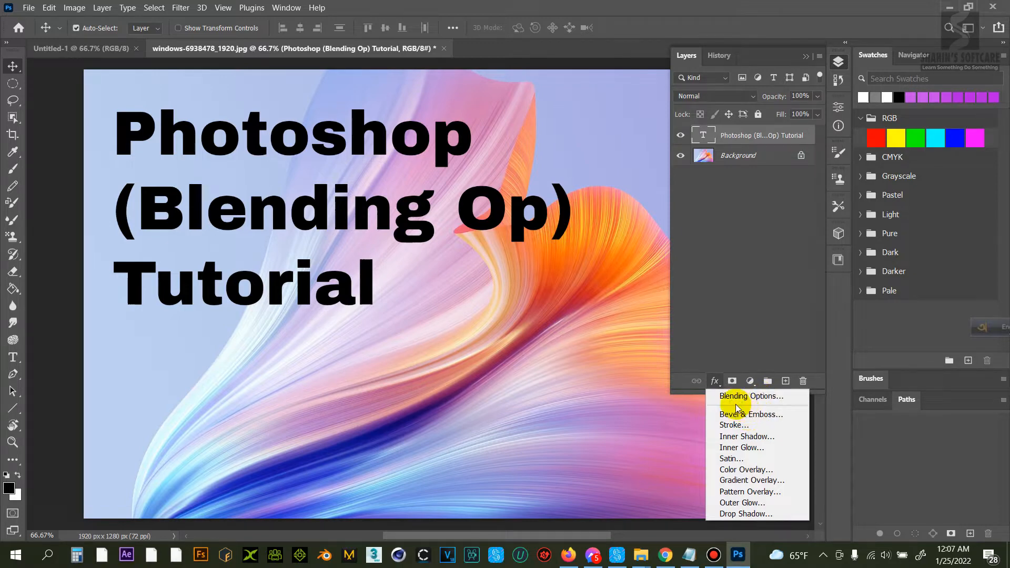
left_click(769, 399)
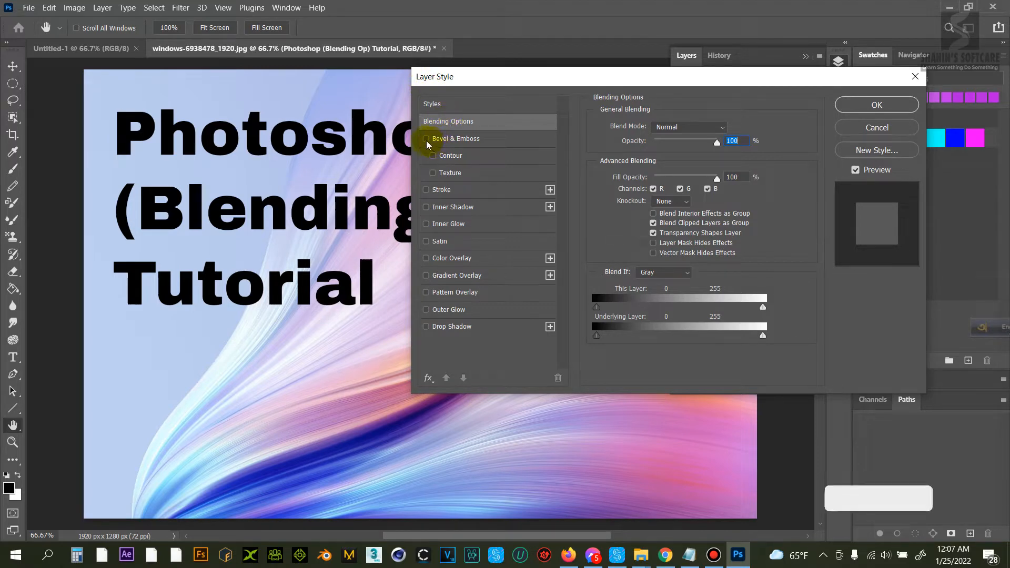
left_click(426, 139)
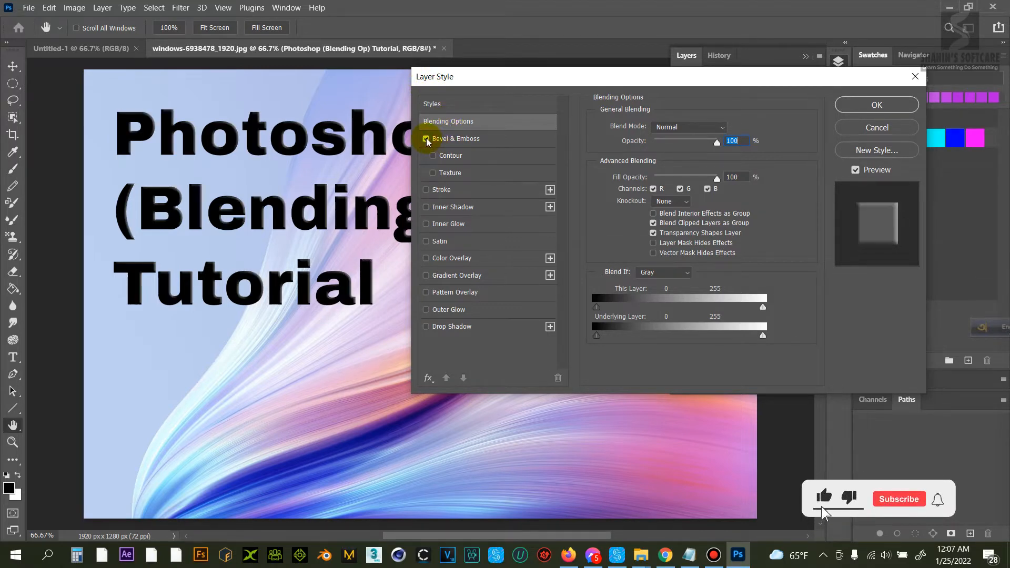
left_click(426, 139)
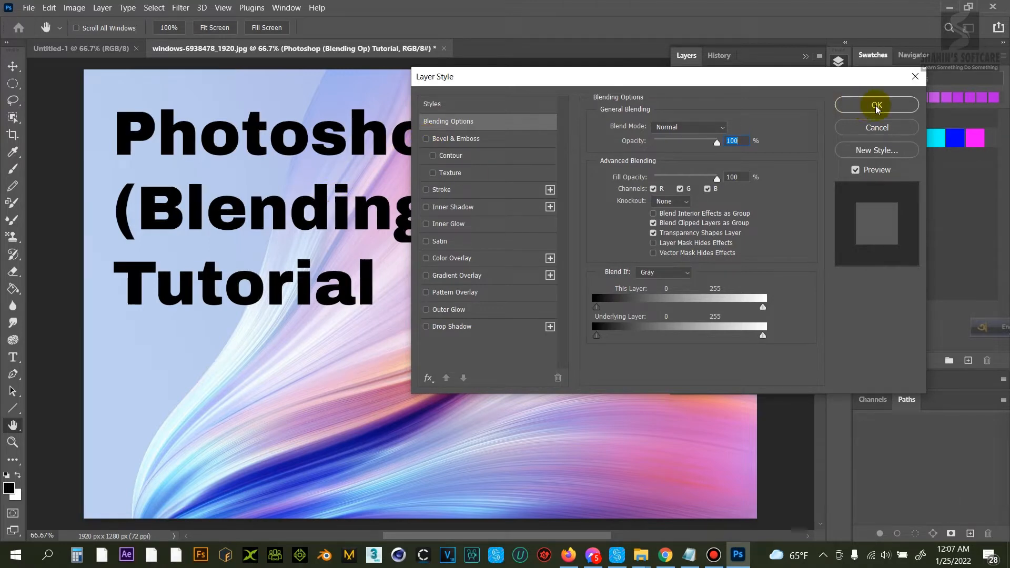
left_click(915, 78)
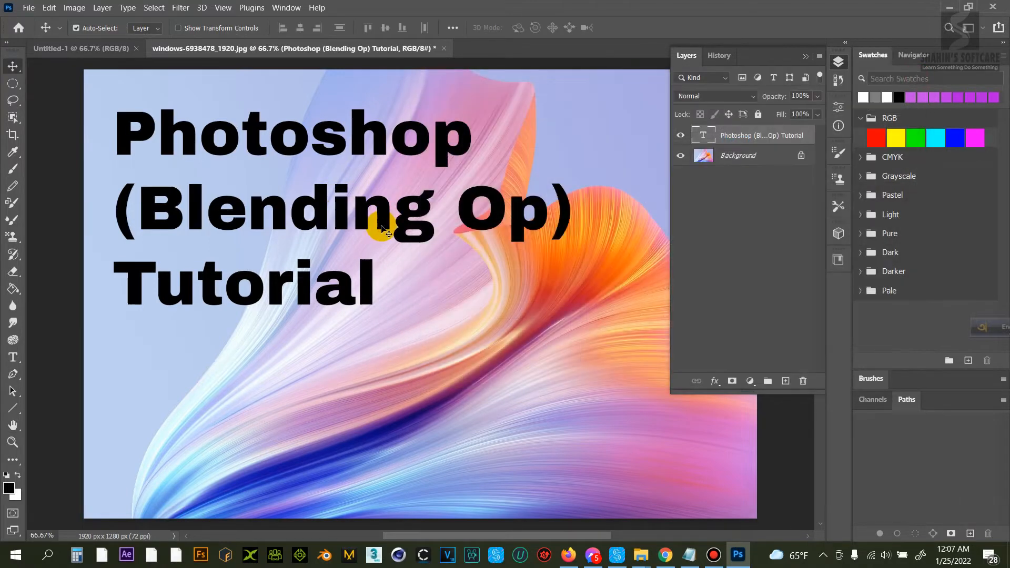
Step: Recolour all the title text to grey 656565 and commit the text edit
double_click(703, 135)
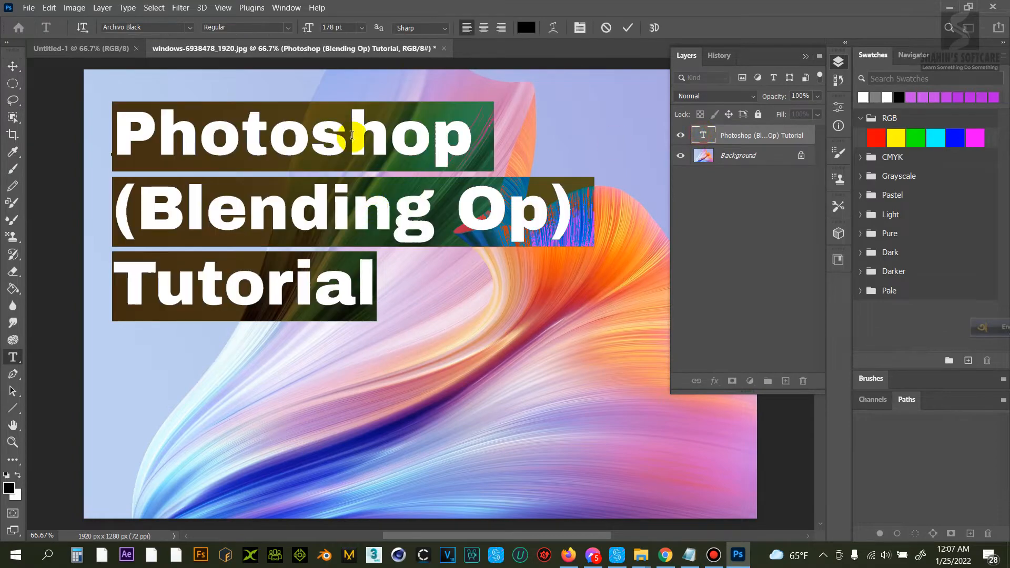
left_click(530, 31)
mouse_move(387, 156)
left_mouse_down()
mouse_move(327, 151)
mouse_move(352, 140)
mouse_move(318, 232)
mouse_move(342, 196)
mouse_move(333, 213)
left_mouse_up()
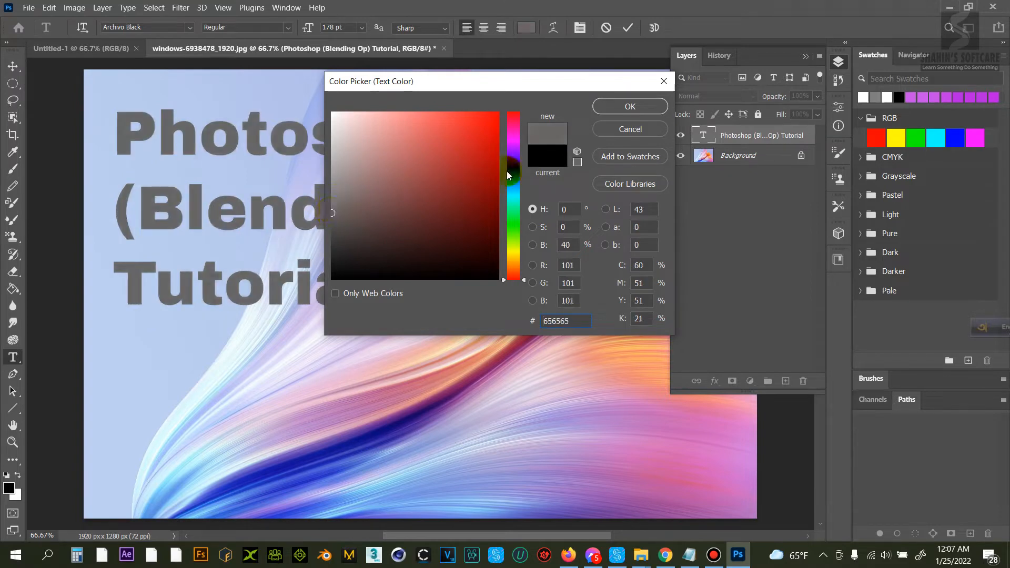
left_click(628, 105)
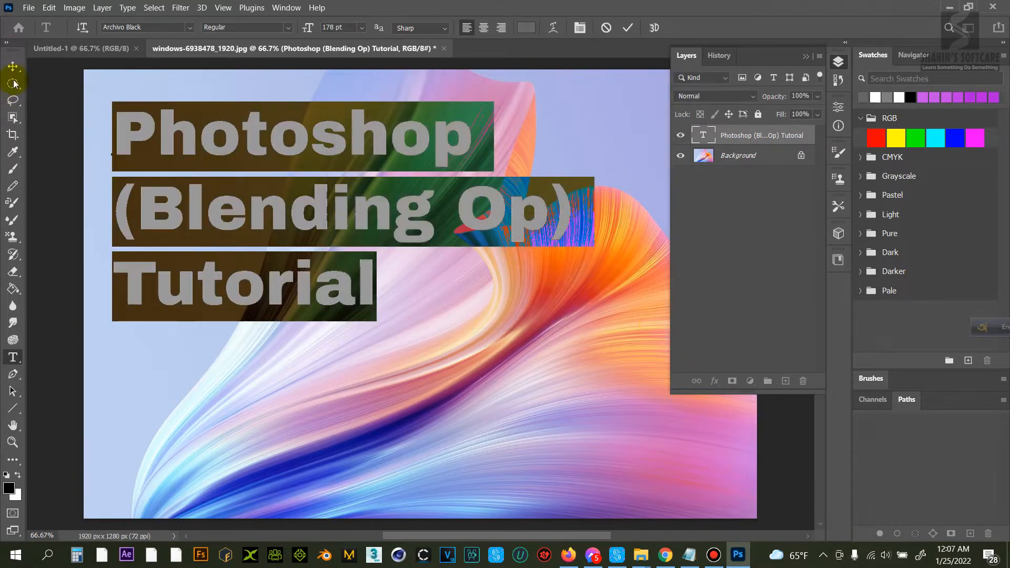
left_click(13, 66)
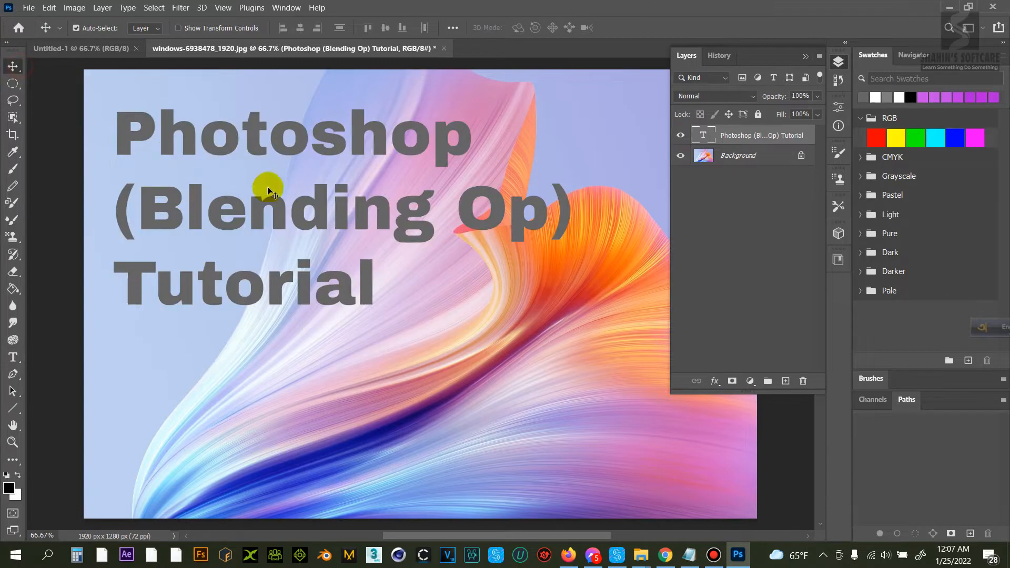
Step: Open the title layer's blending options beside the text, enable Bevel & Emboss and display its settings
left_click(715, 382)
left_click(728, 398)
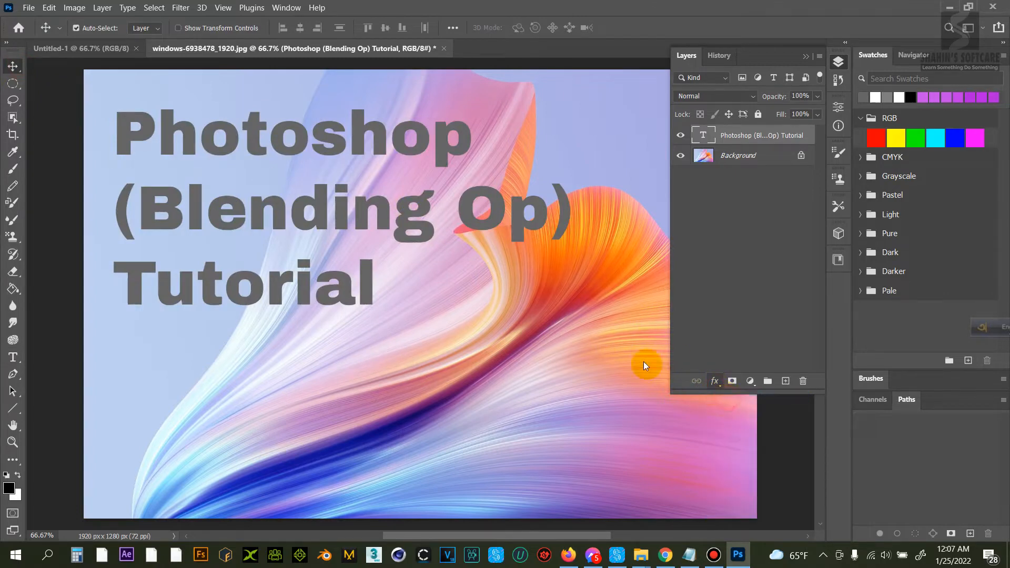
left_click_drag(512, 77, 603, 83)
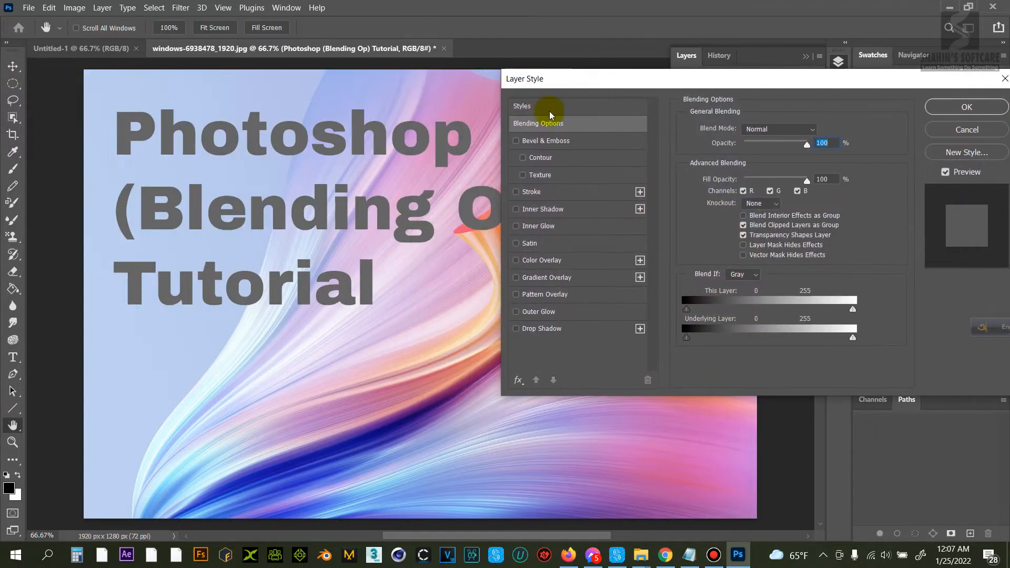
left_click(517, 142)
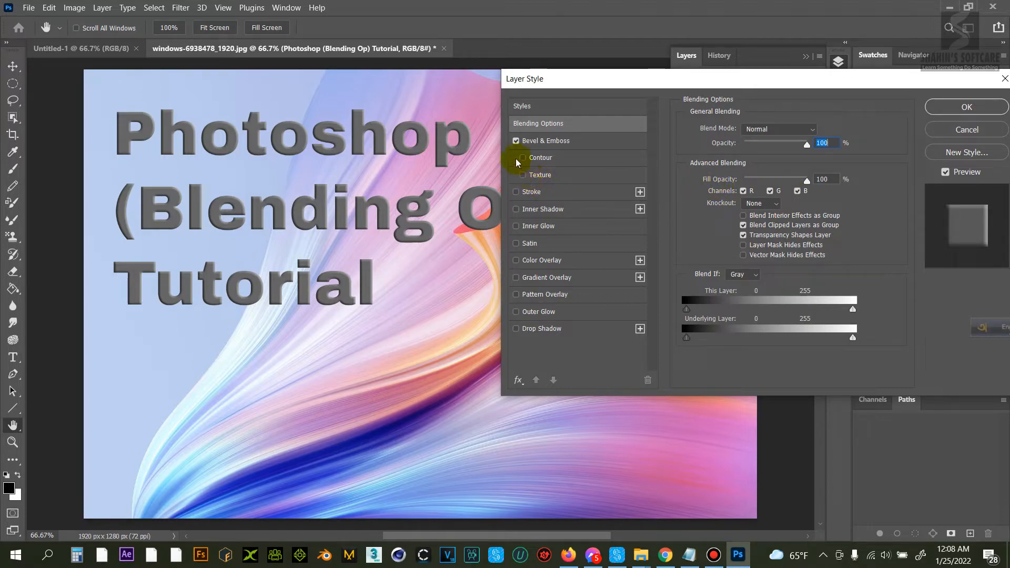
left_click(567, 144)
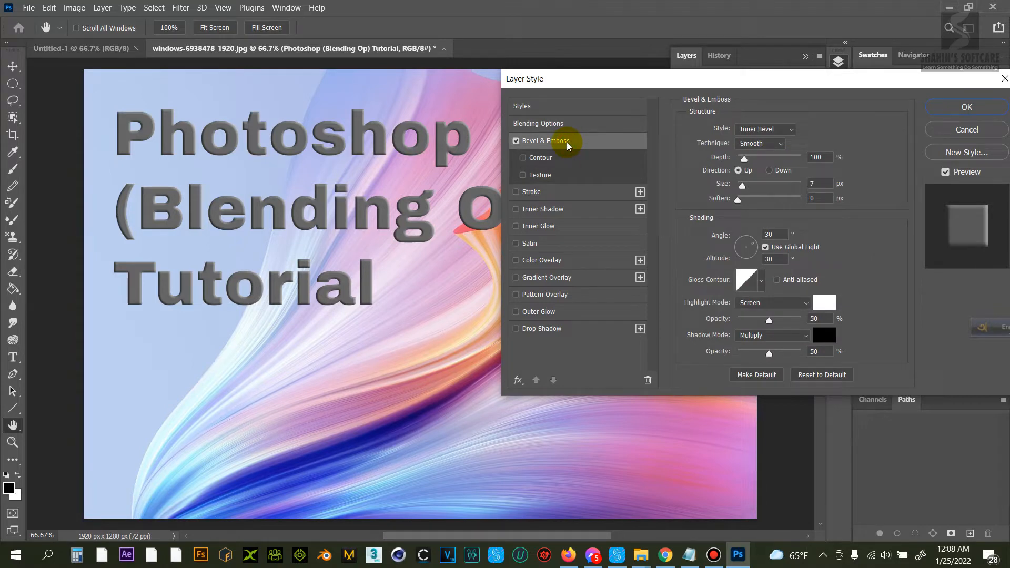
Step: Compare the title with and without Bevel & Emboss, leaving the effect enabled
left_click(516, 141)
left_click(516, 141)
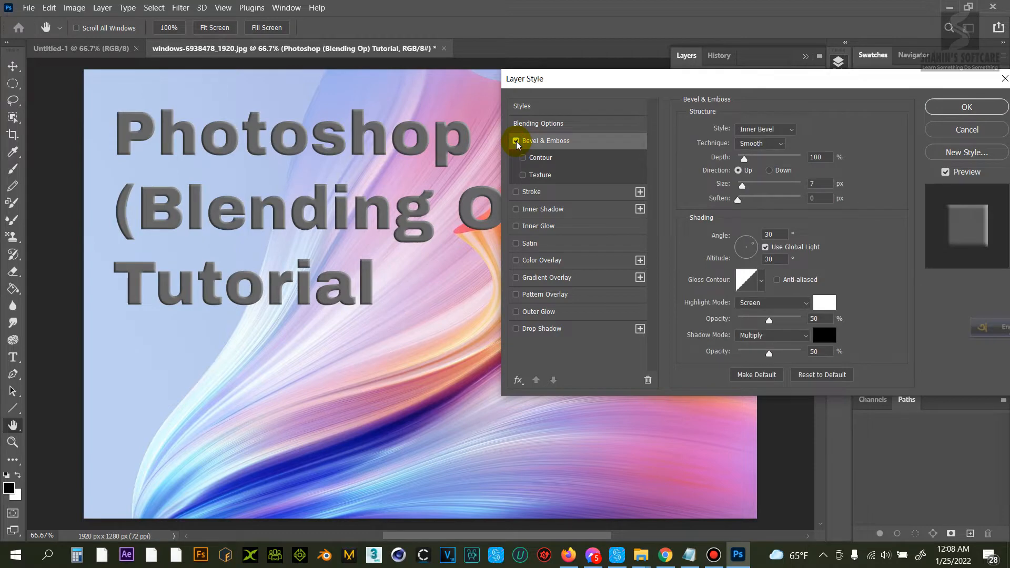
left_click(517, 142)
left_click(516, 142)
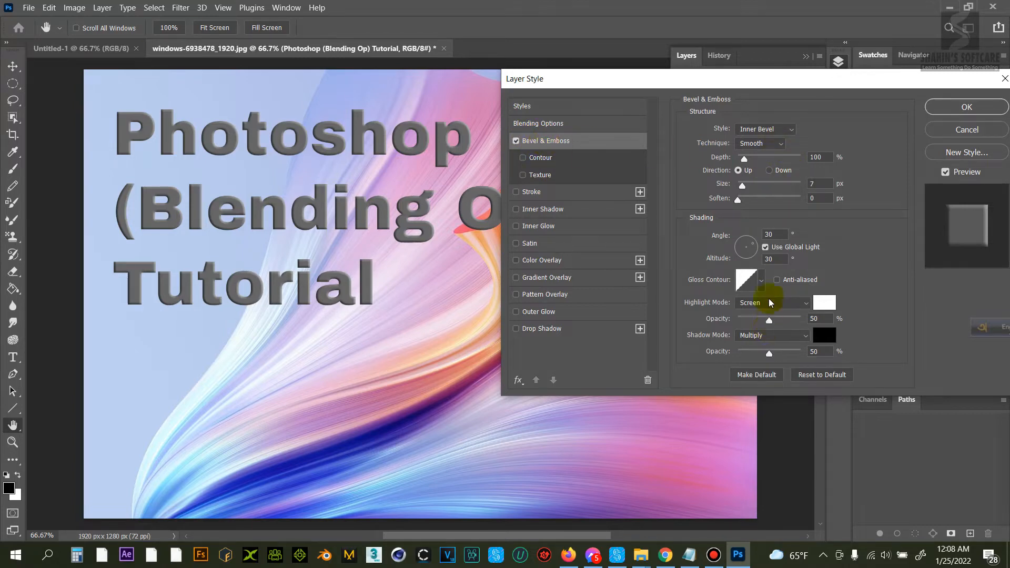
Step: Set the title's Bevel & Emboss depth to 240%, size to 24 px and soften to 2 px
mouse_move(744, 158)
left_mouse_down()
mouse_move(762, 158)
mouse_move(751, 163)
left_mouse_up()
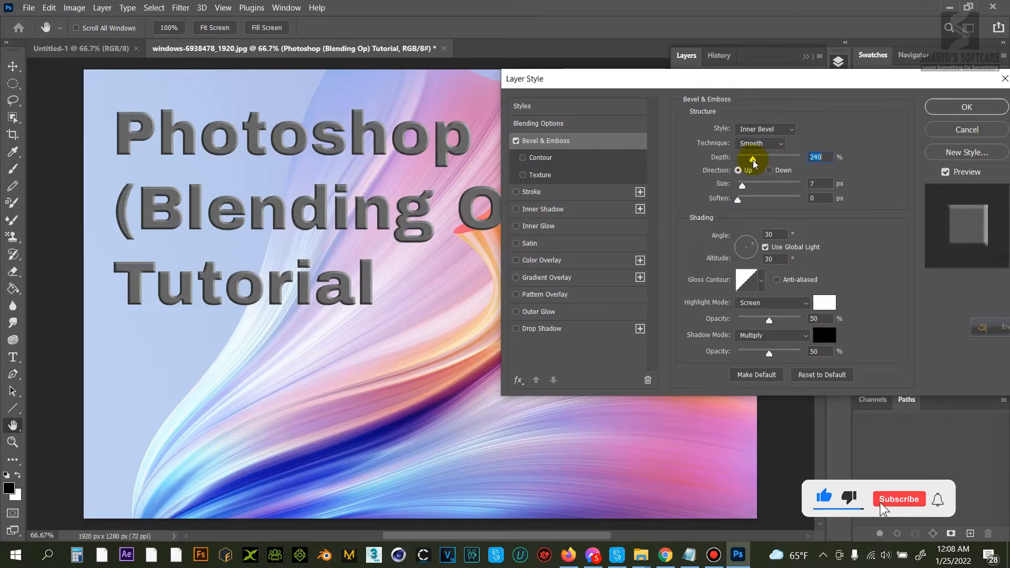
left_click(748, 187)
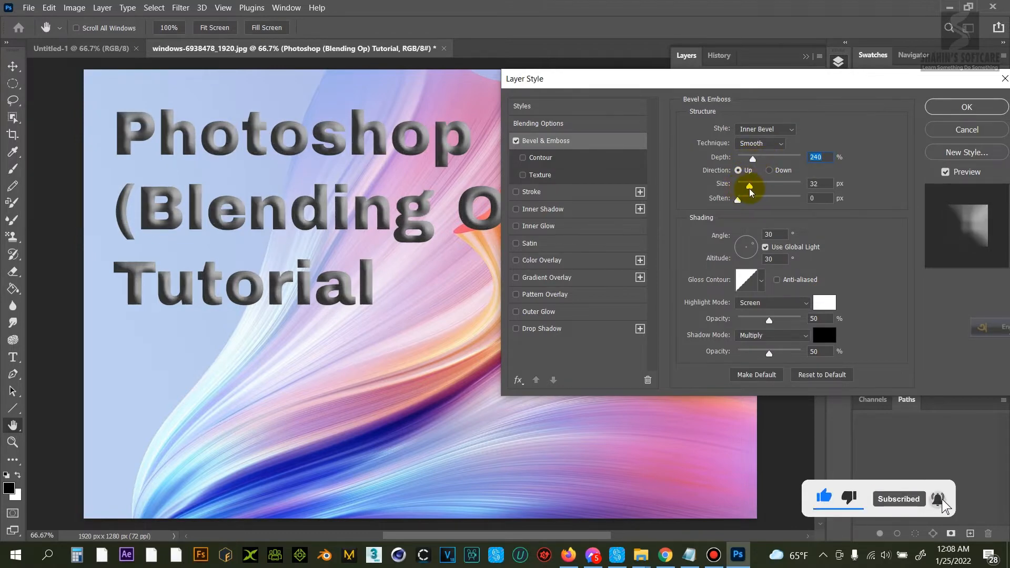
left_click_drag(749, 192, 747, 192)
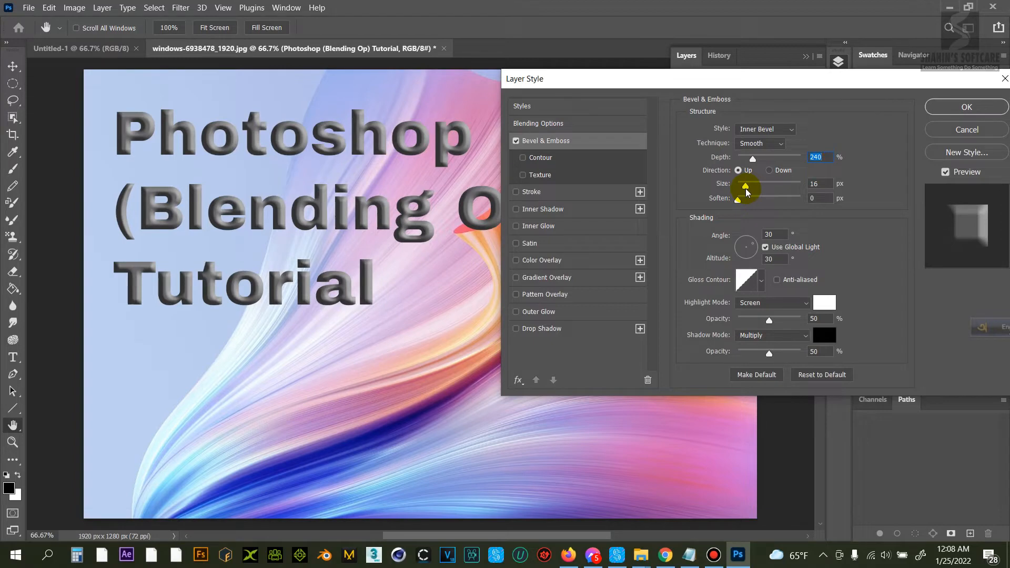
left_click_drag(746, 192, 751, 193)
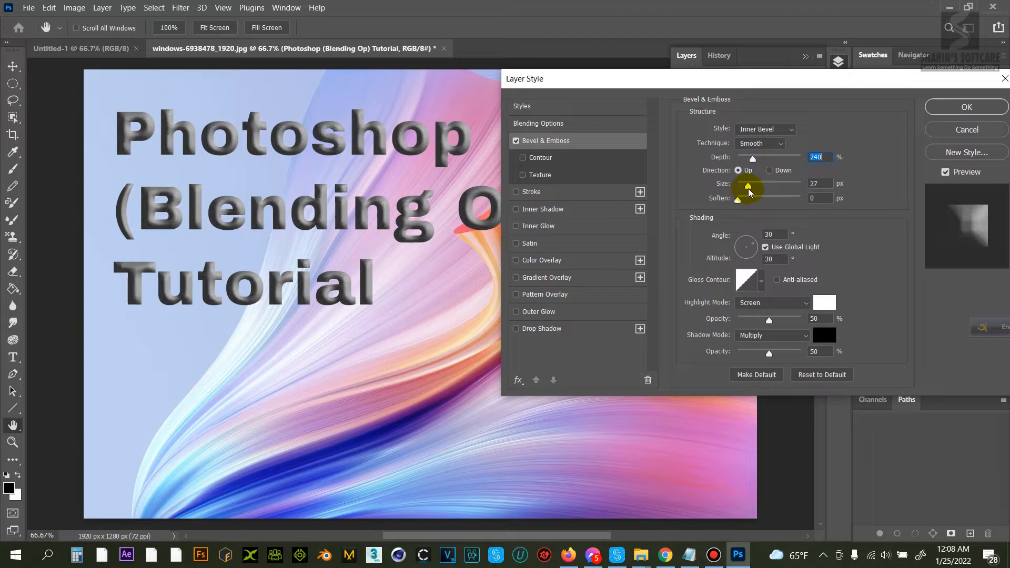
mouse_move(751, 192)
left_mouse_down()
mouse_move(851, 202)
mouse_move(751, 198)
mouse_move(760, 199)
mouse_move(750, 188)
left_mouse_up()
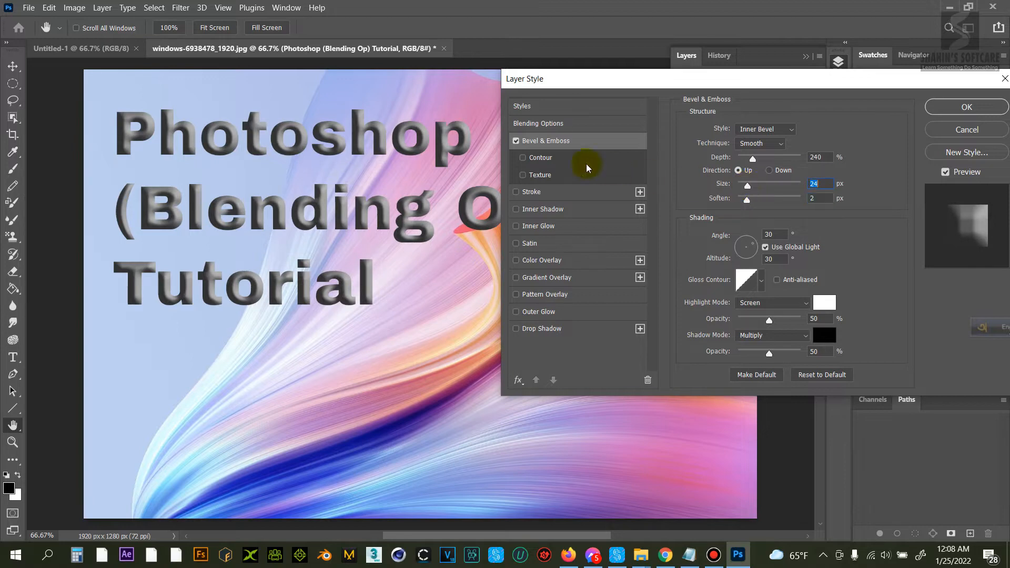
Step: Try the Texture option of the title's bevel and switch it back off
left_click(527, 159)
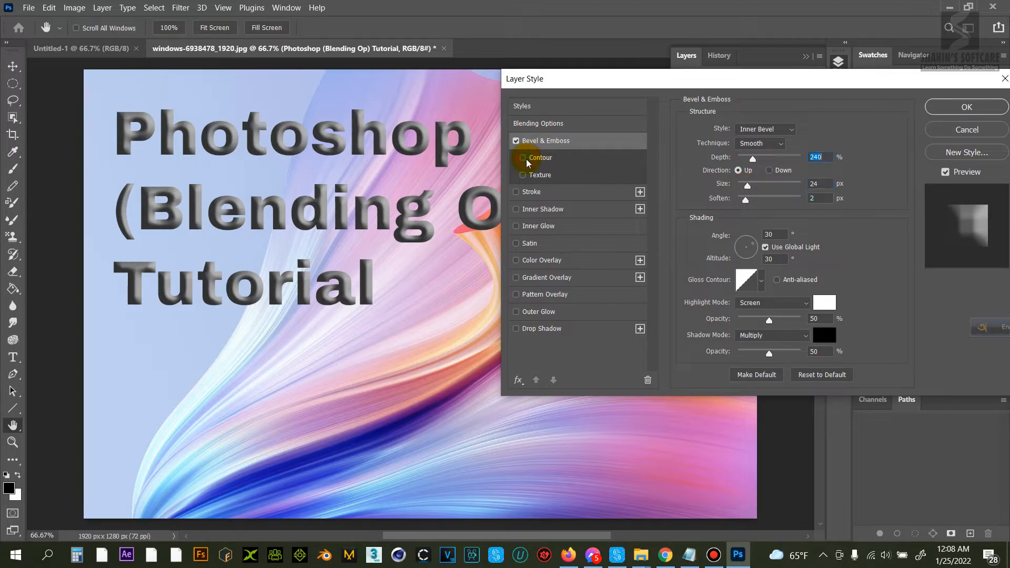
left_click(523, 176)
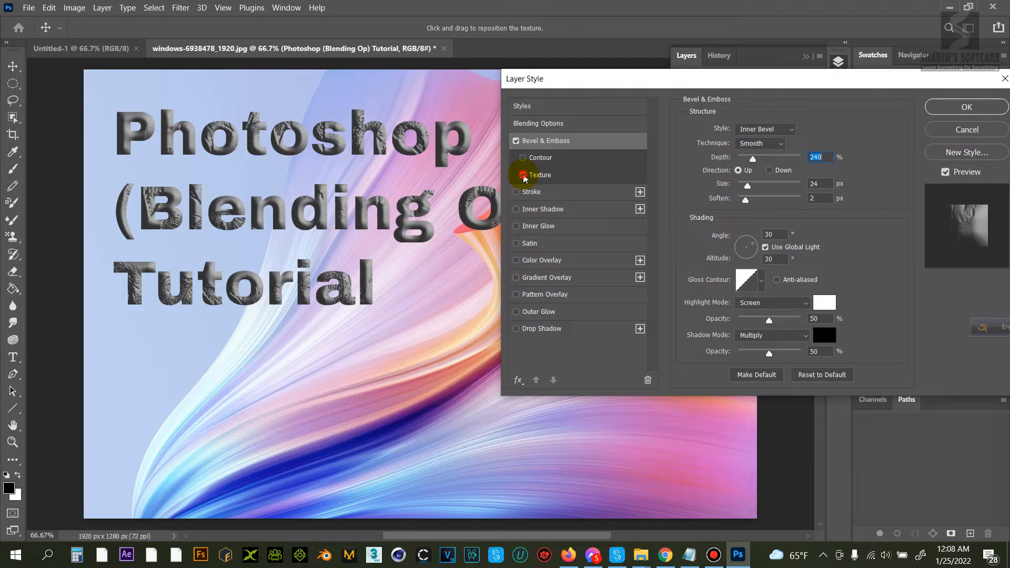
left_click(524, 177)
Step: Switch Bevel & Emboss off for the title after comparing it, and enable a Stroke effect instead
left_click(516, 142)
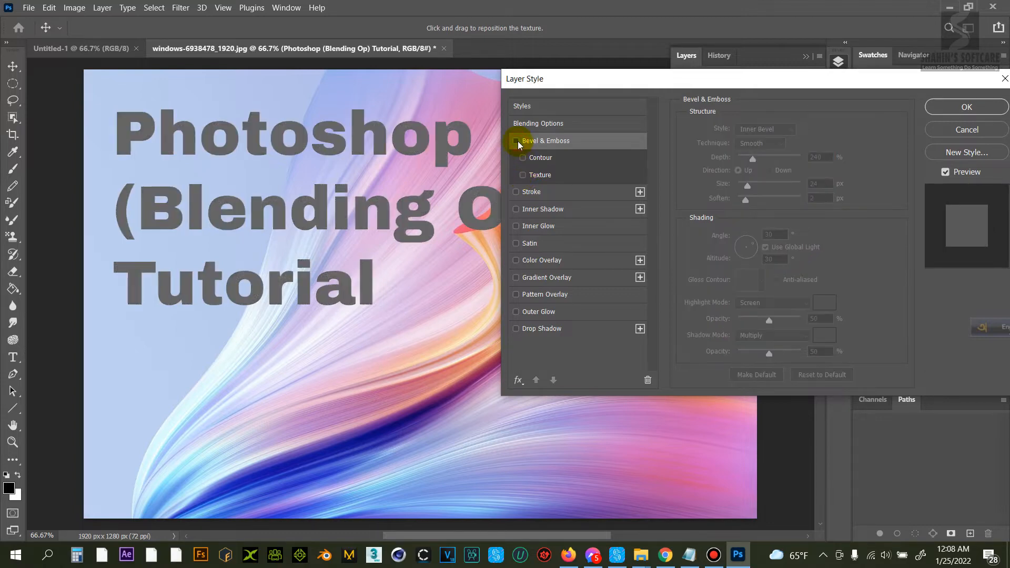
left_click(516, 141)
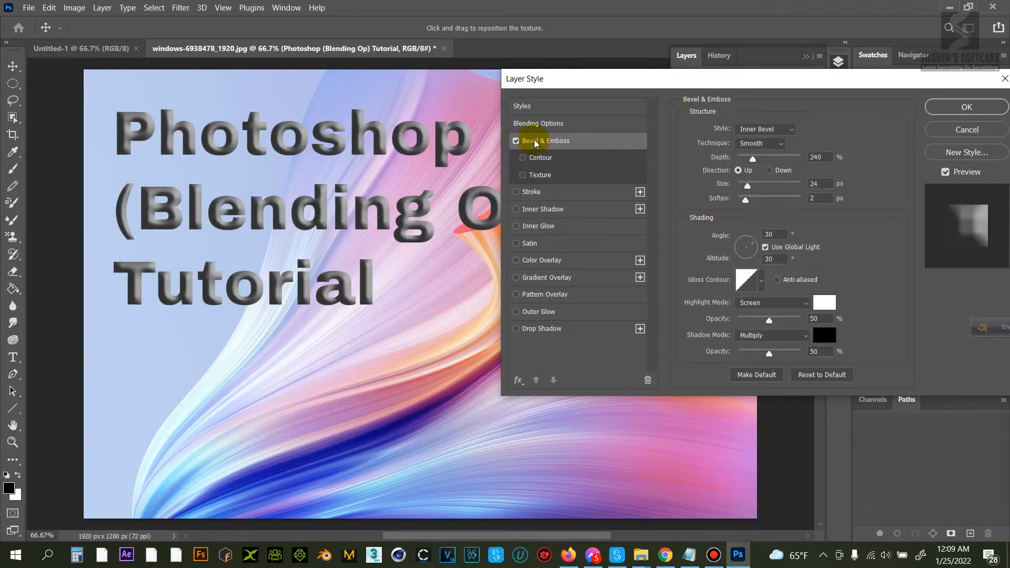
left_click(516, 141)
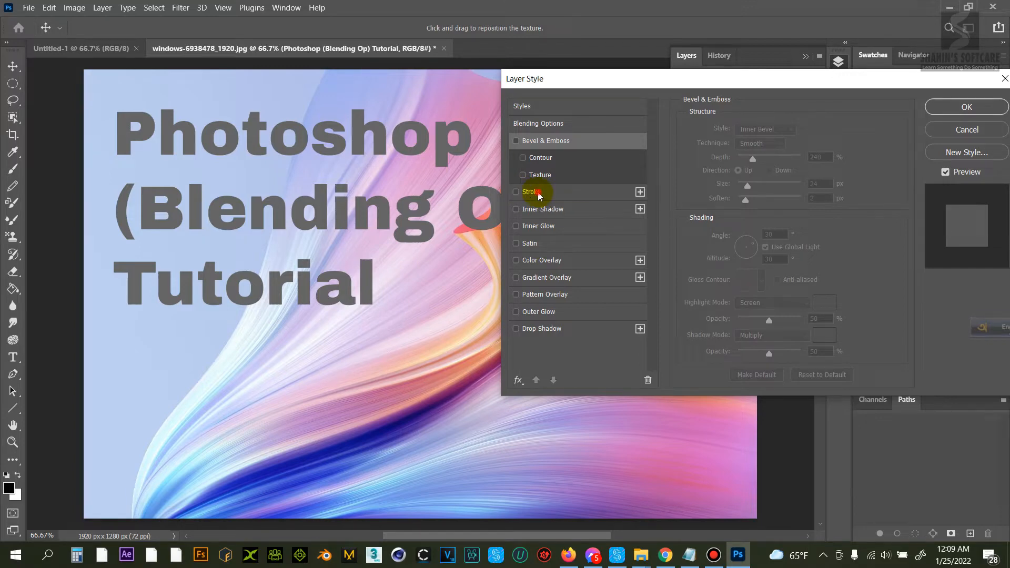
left_click(538, 193)
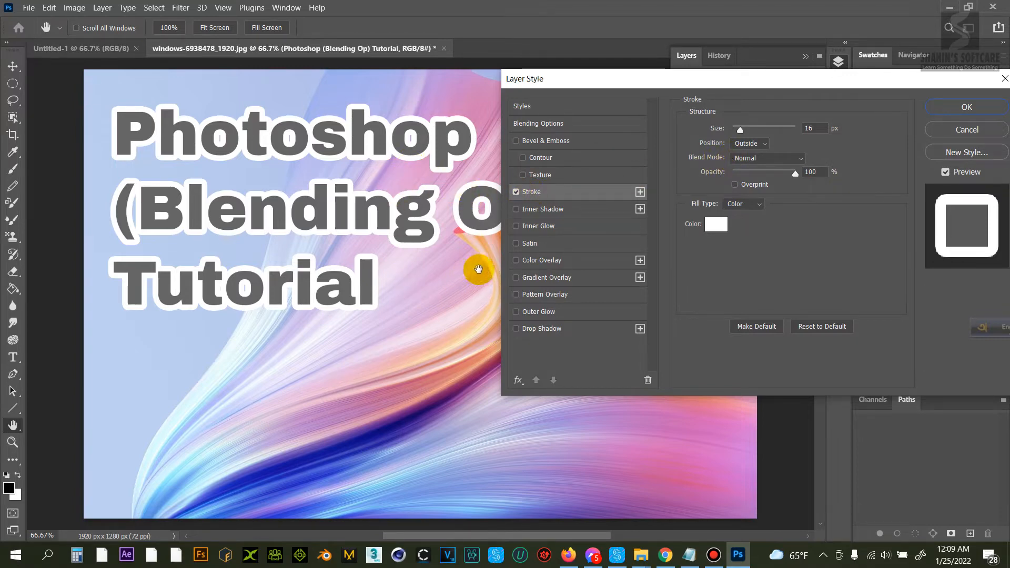
Step: Add two extra Stroke effects to the title layer and delete them again
left_click(641, 192)
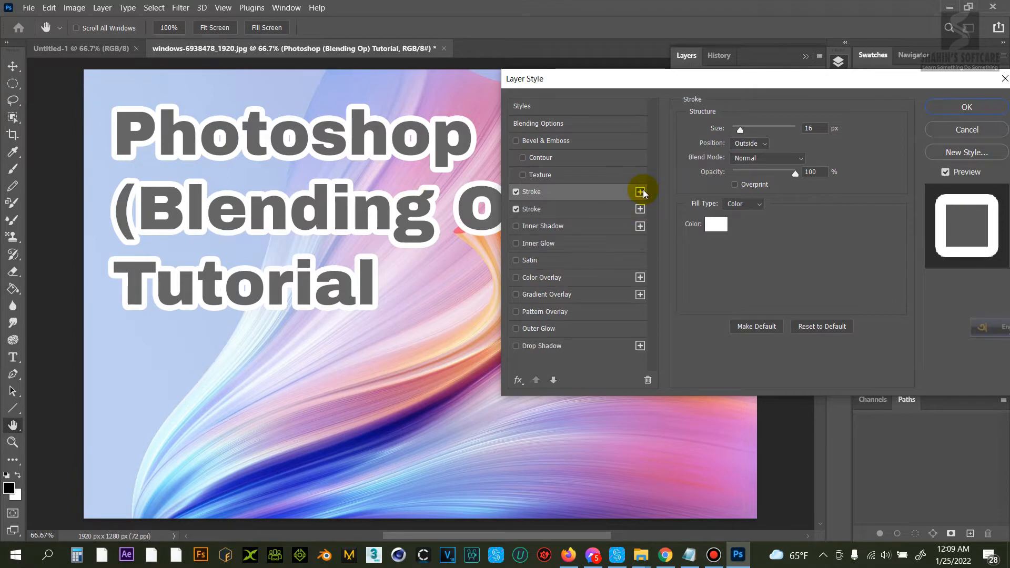
left_click(641, 193)
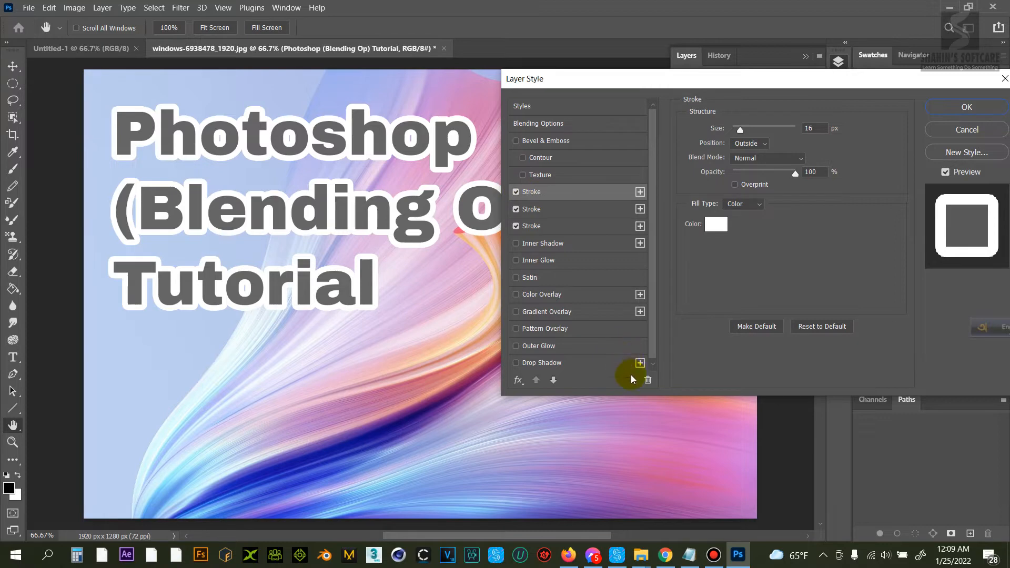
left_click(648, 380)
left_click(649, 381)
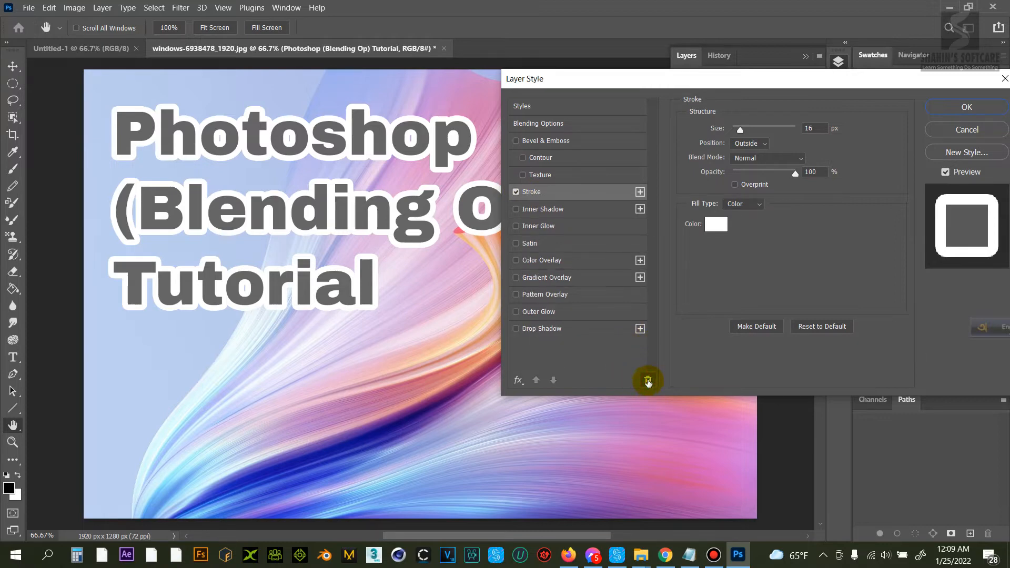
Step: Compare the title with and without its stroke, and set the stroke size to 10 px
left_click(516, 192)
left_click(516, 192)
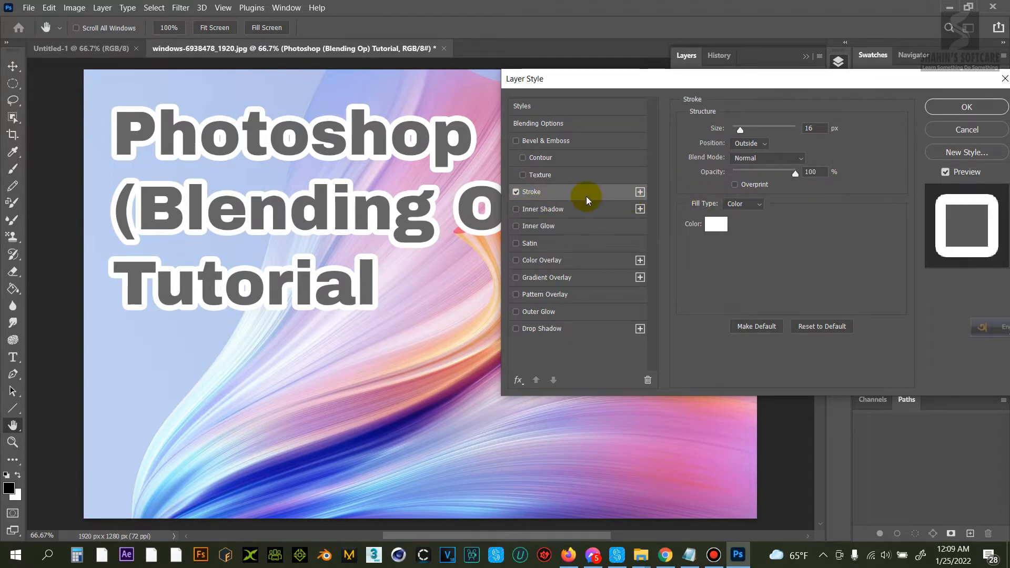
mouse_move(739, 130)
left_mouse_down()
mouse_move(755, 130)
mouse_move(740, 130)
left_mouse_up()
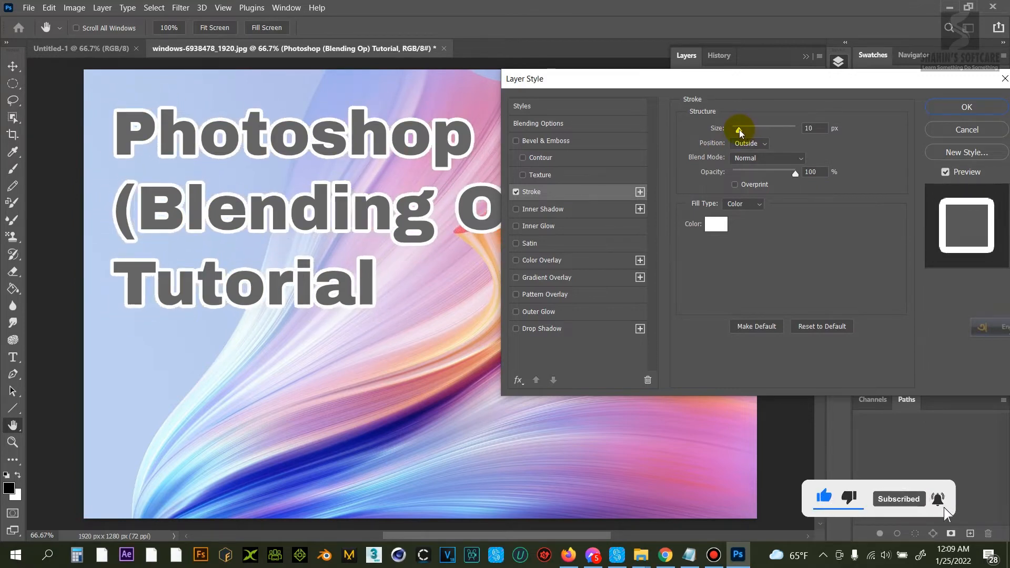
Step: Recolor the title's stroke bright yellow and set the stroke size to 13 px
left_click(714, 227)
left_click_drag(426, 199, 495, 137)
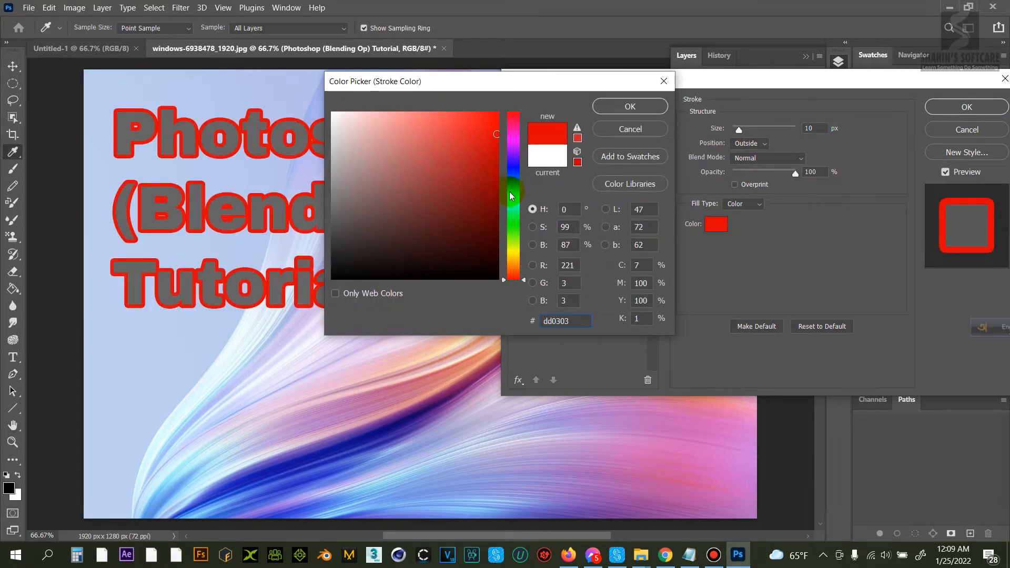
left_click_drag(510, 265, 515, 252)
left_click(498, 113)
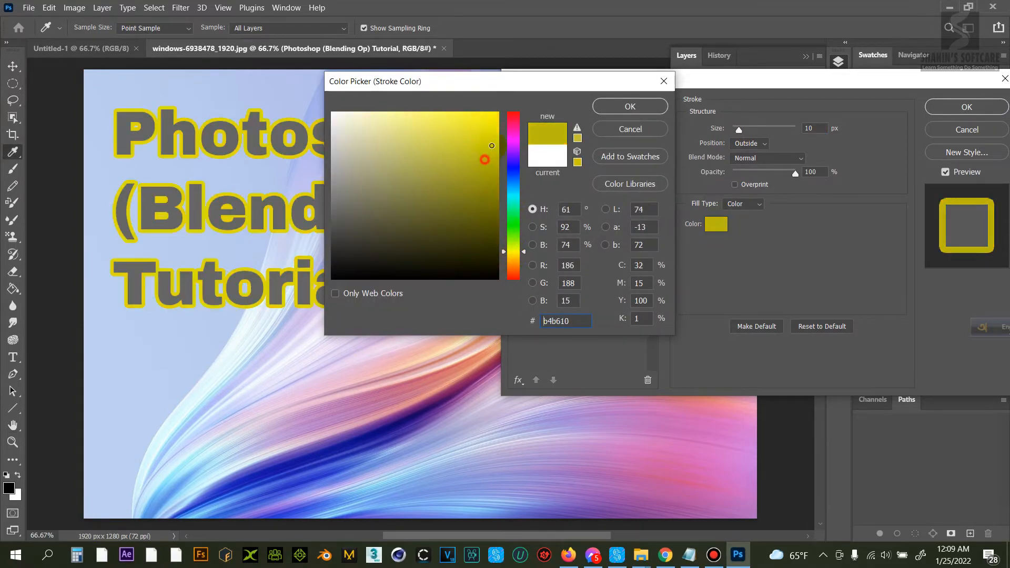
left_click(630, 106)
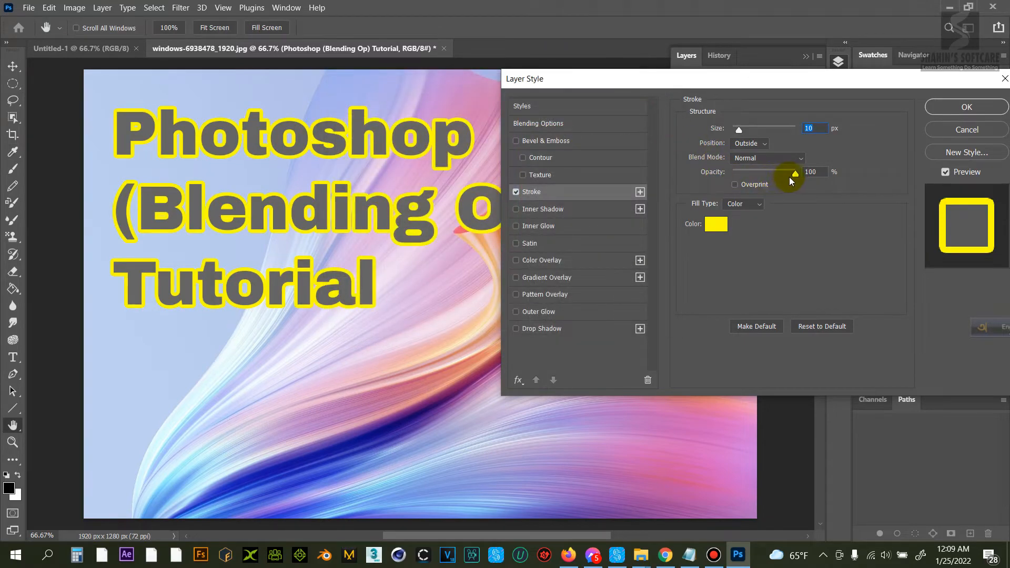
left_click_drag(740, 132, 739, 128)
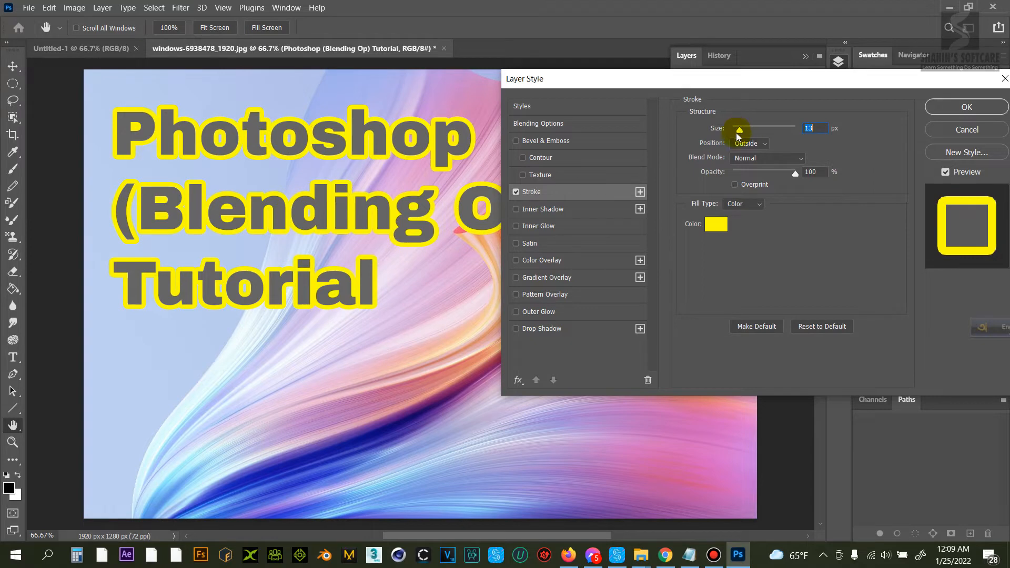
Step: Switch the stroke off and enable Inner Shadow with Normal blend mode, 16 px distance and 8 px size
left_click(516, 193)
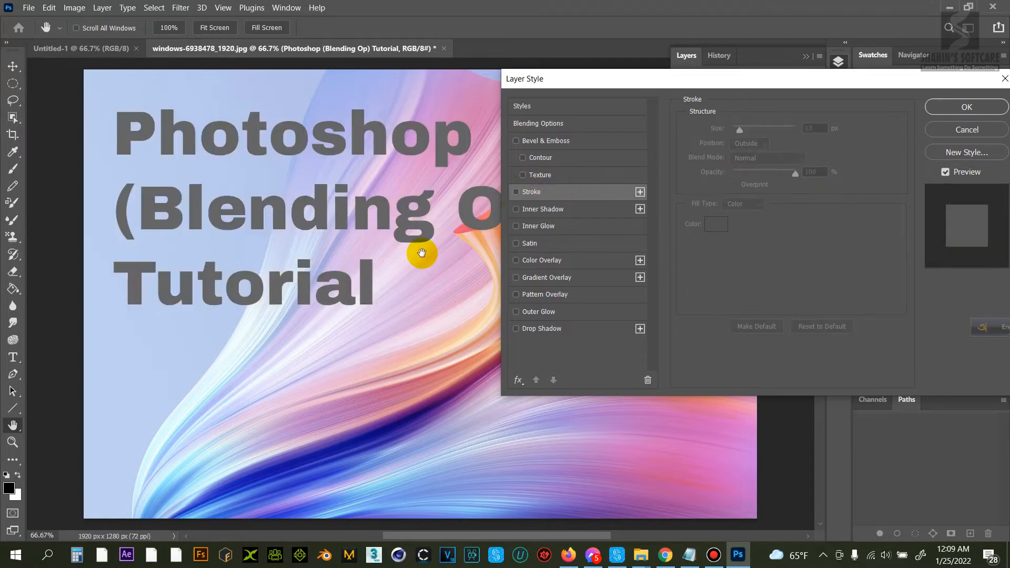
left_click(516, 210)
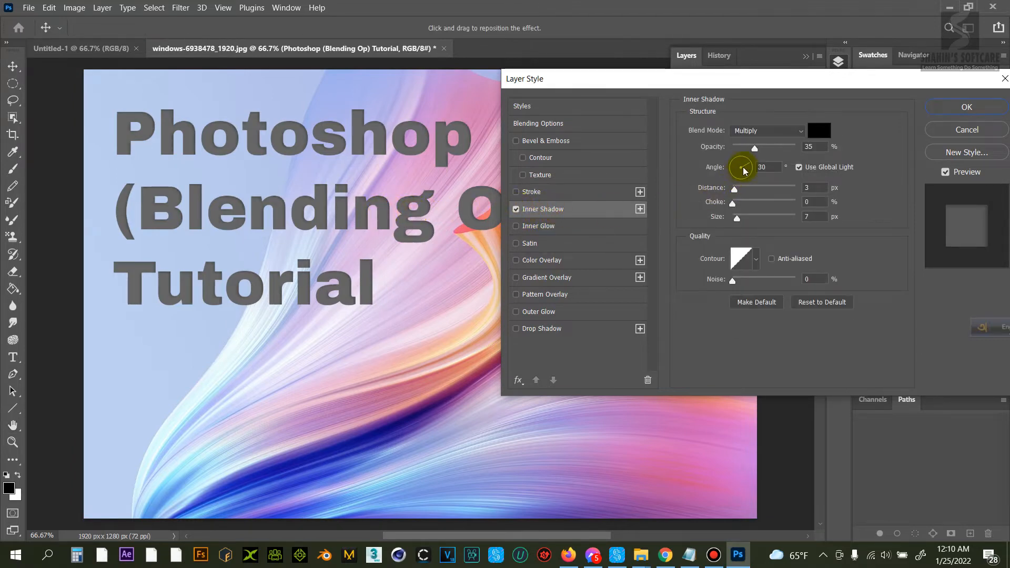
left_click(762, 131)
left_click(762, 143)
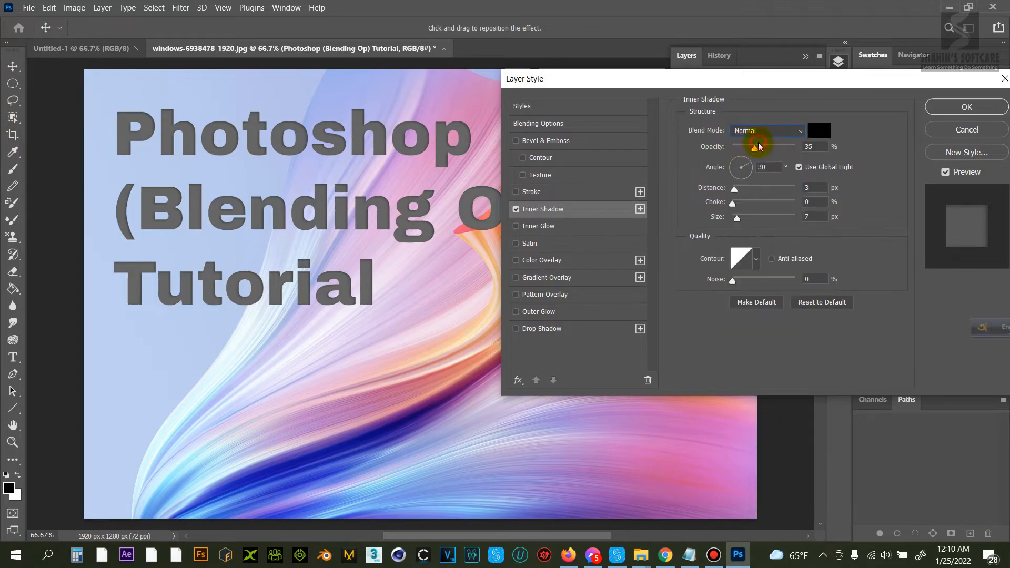
left_click_drag(735, 195, 739, 219)
left_click(732, 204)
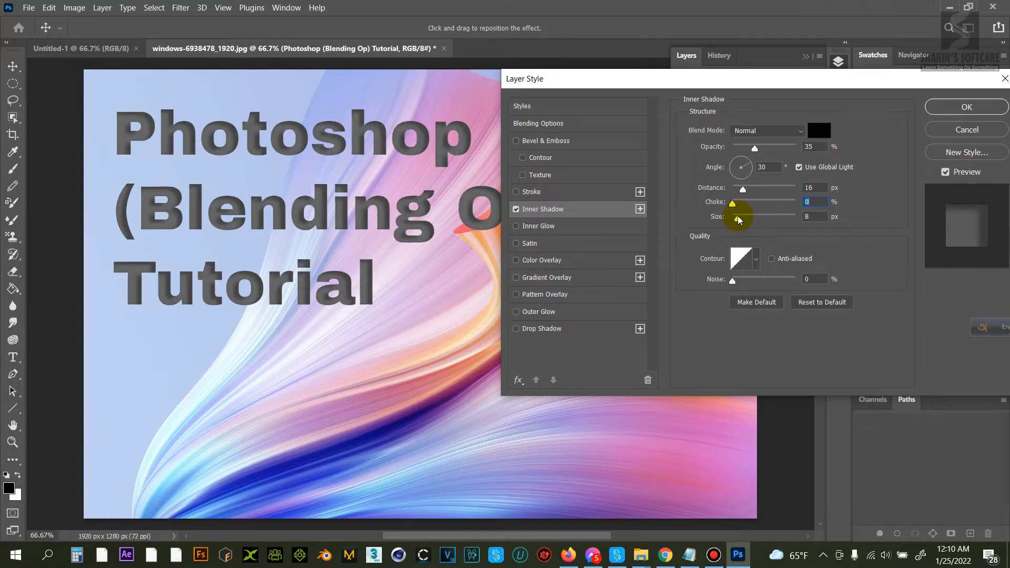
Step: Switch Inner Shadow off and enable Inner Glow on the title with a size of 16 px
left_click(516, 210)
left_click(517, 227)
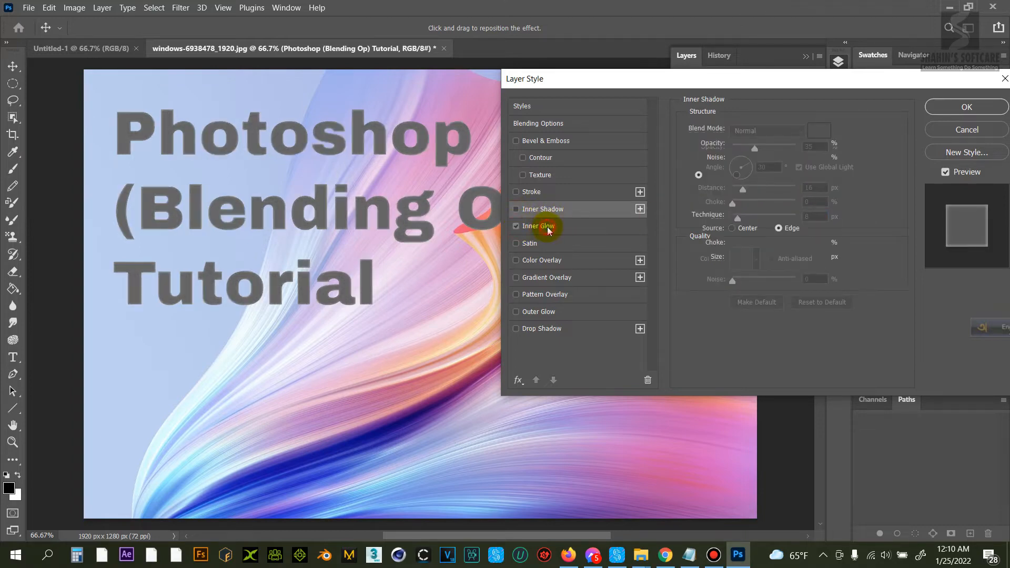
left_click(546, 227)
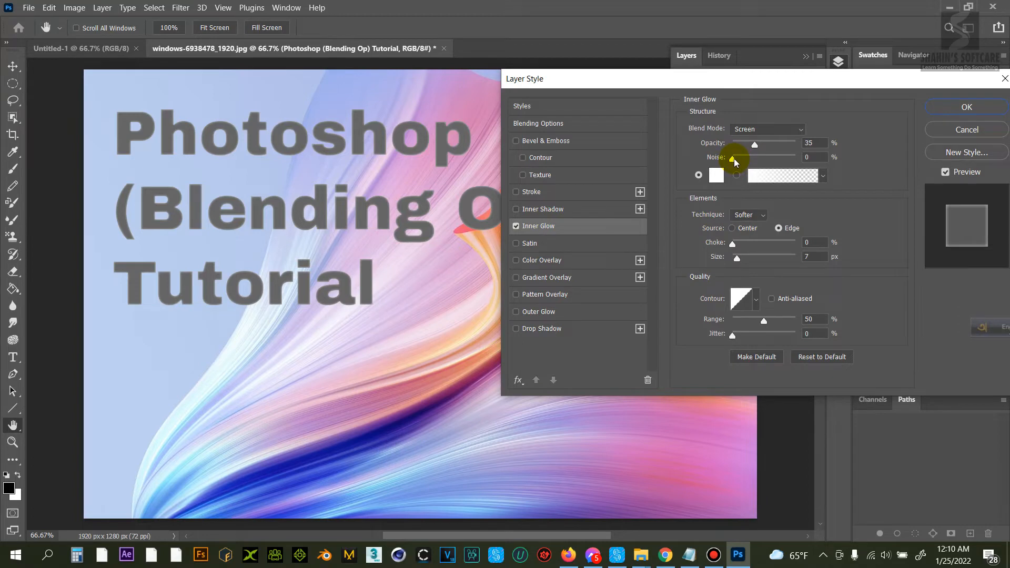
left_click_drag(742, 160, 729, 159)
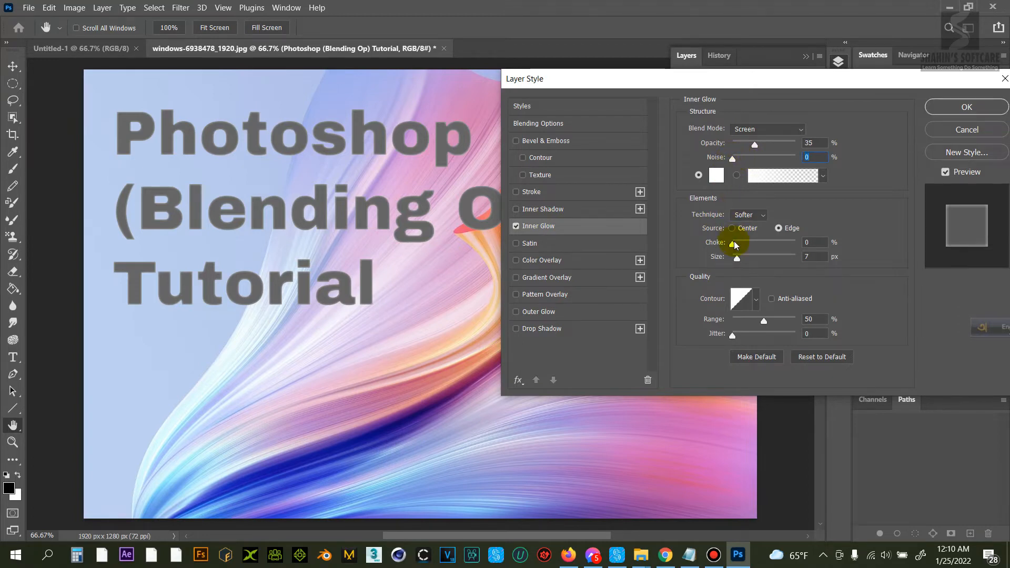
mouse_move(734, 243)
left_mouse_down()
mouse_move(828, 243)
mouse_move(733, 246)
mouse_move(742, 260)
left_mouse_up()
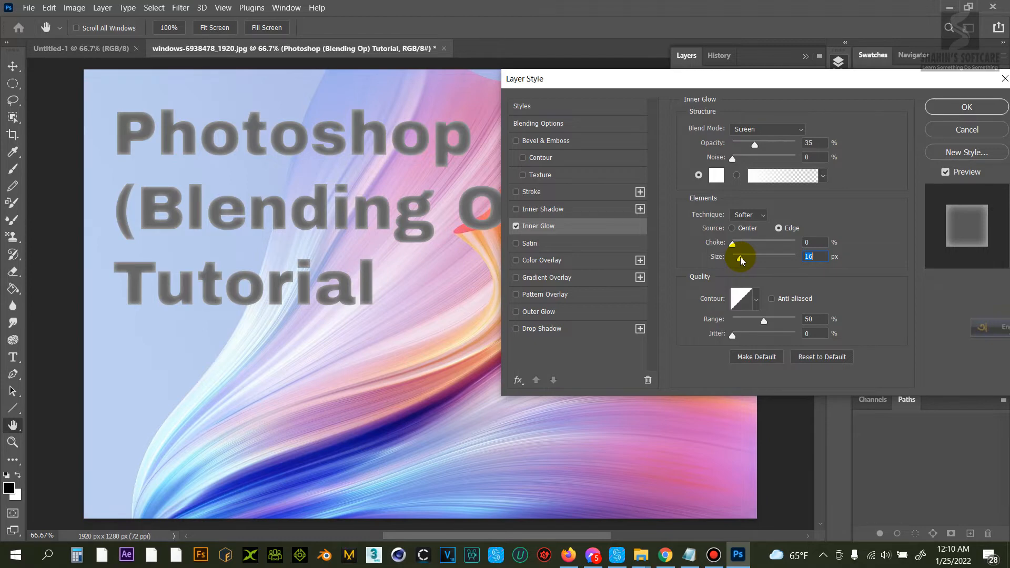
Step: Switch Inner Glow off and enable Satin on the title with Normal blend mode and 164 px distance
left_click(517, 227)
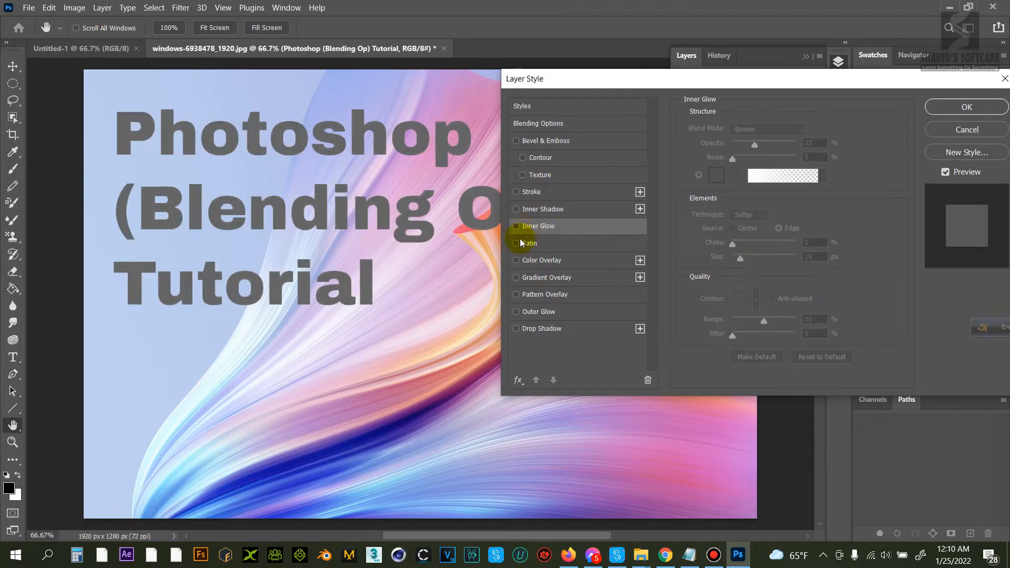
left_click(529, 244)
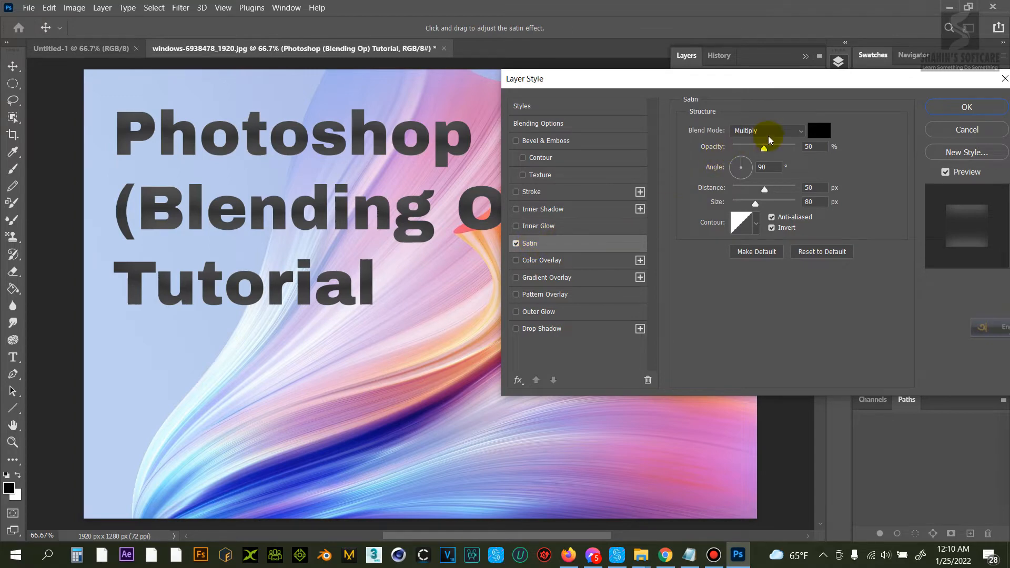
left_click(767, 131)
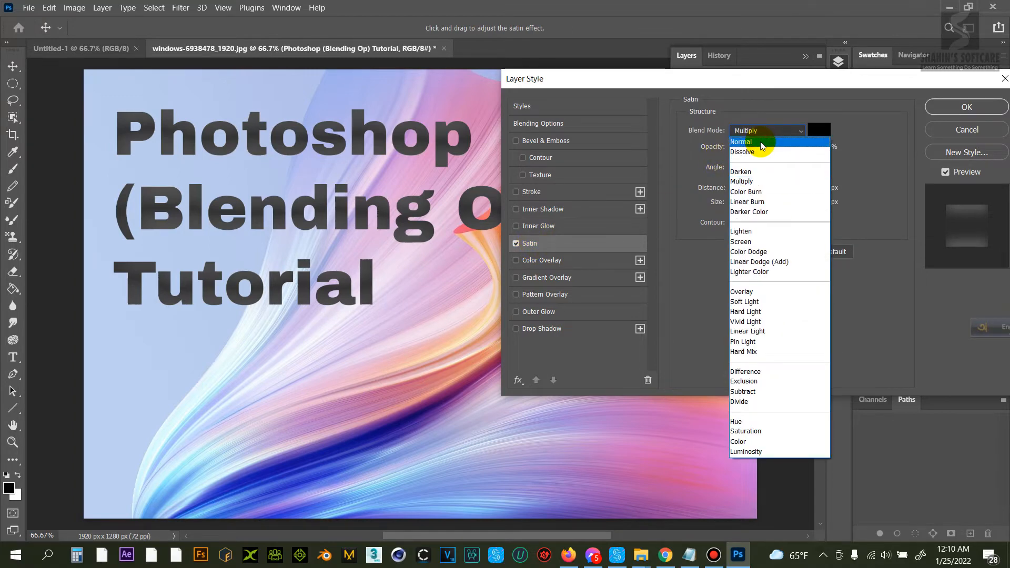
left_click(763, 143)
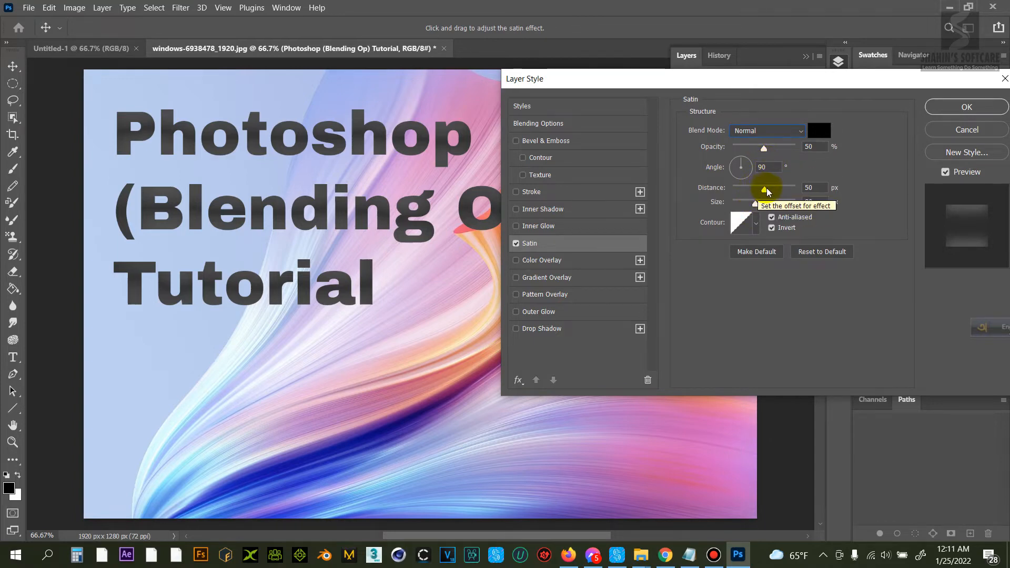
mouse_move(768, 192)
left_mouse_down()
mouse_move(783, 191)
mouse_move(733, 192)
mouse_move(784, 192)
left_mouse_up()
Step: Try yellow and cyan as the title's Satin color and discard the color change
left_click(819, 131)
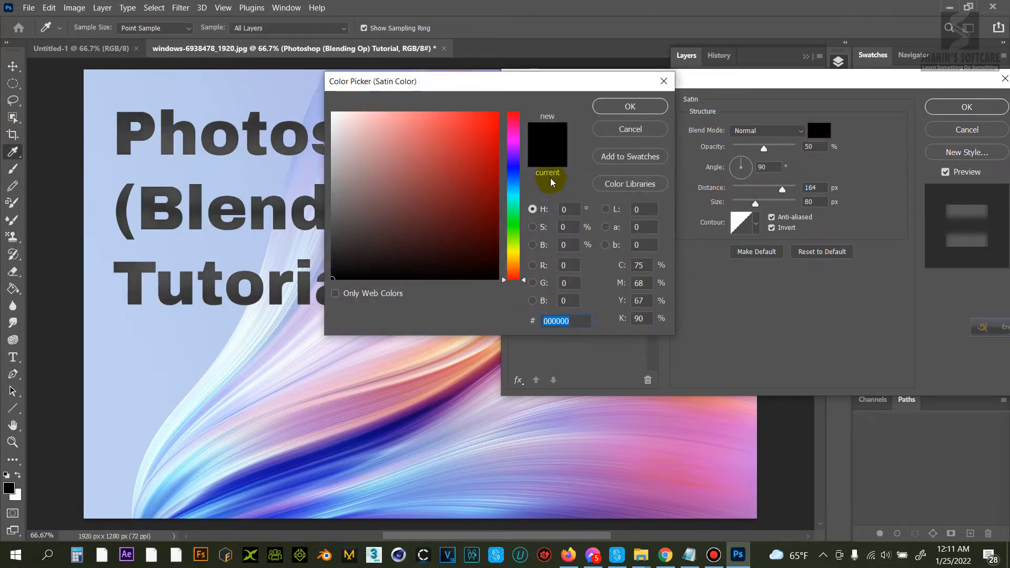
left_click(513, 249)
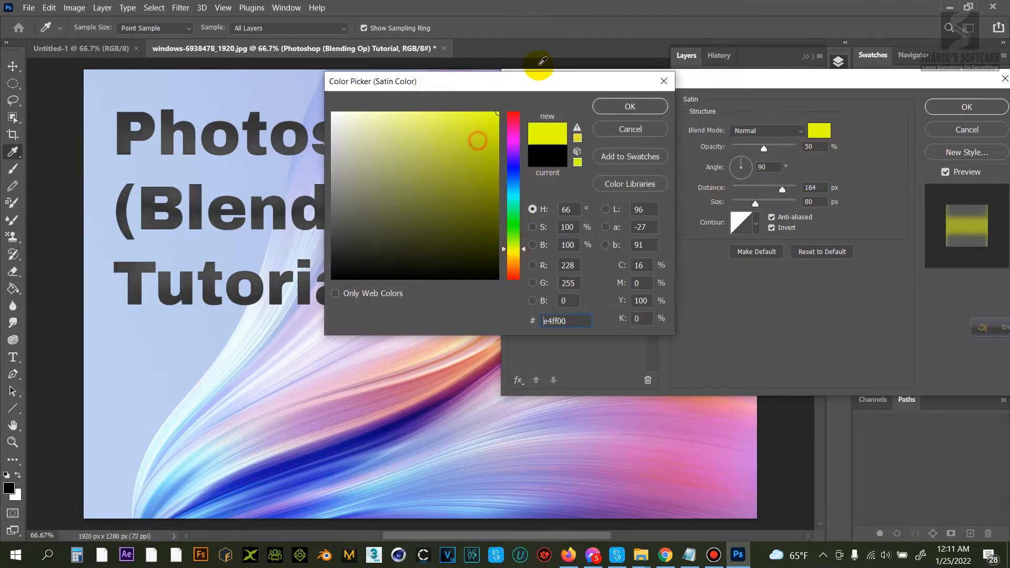
left_click_drag(476, 140, 500, 110)
left_click_drag(516, 224, 514, 193)
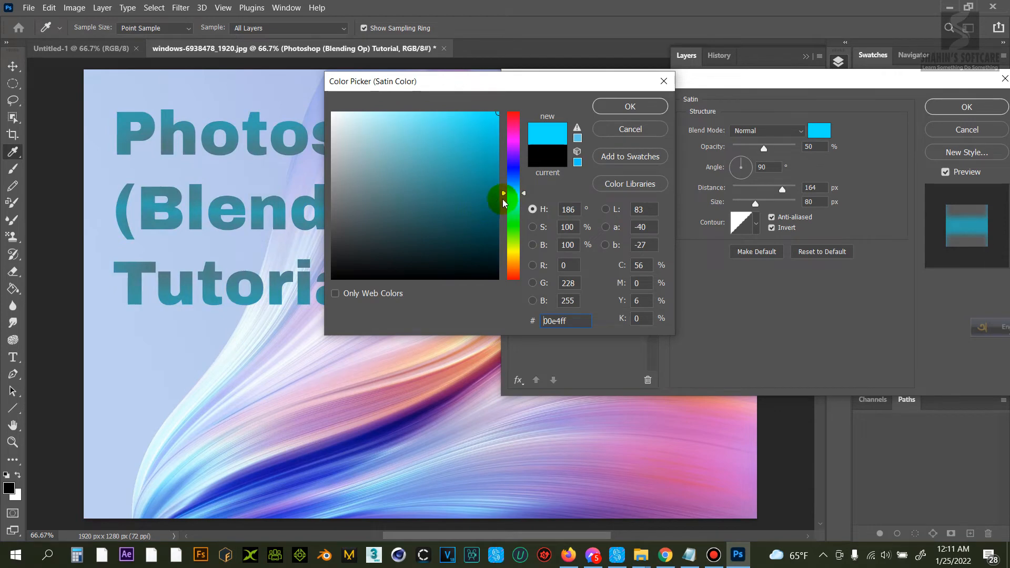
left_click(629, 129)
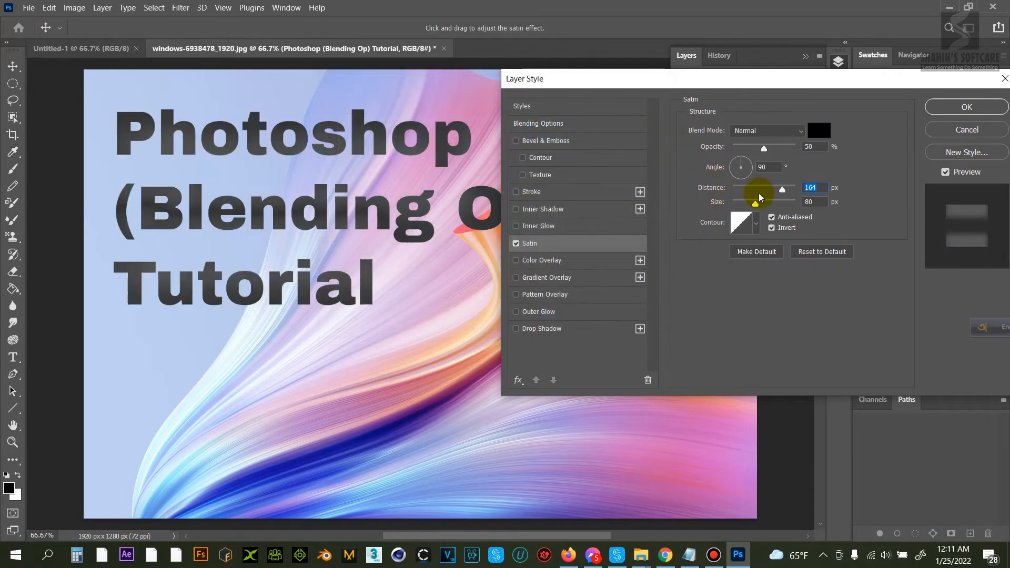
Step: Switch Satin off and enable Color Overlay on the title with a bright red color
left_click(516, 245)
left_click(515, 246)
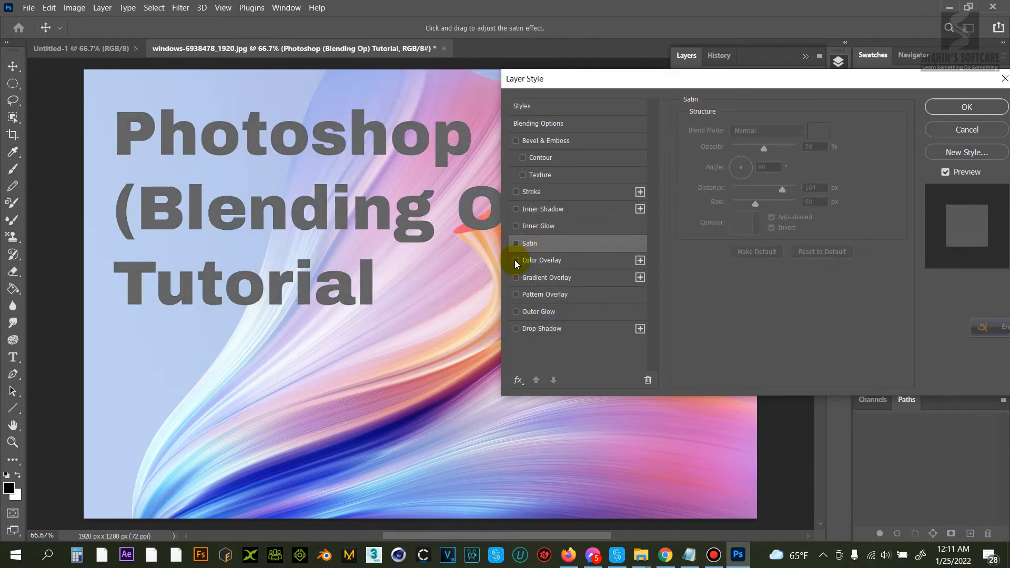
left_click(515, 261)
left_click(545, 262)
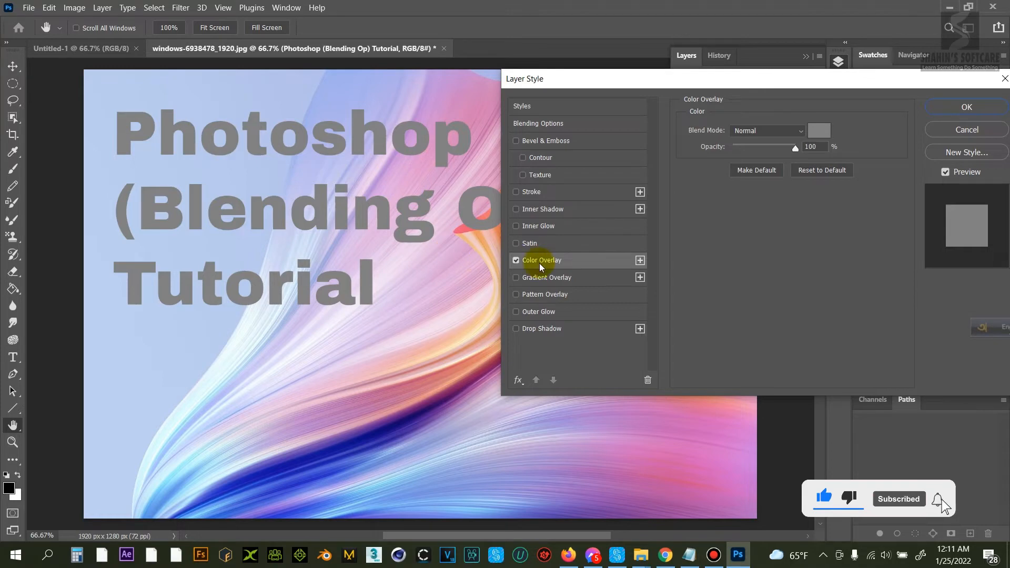
left_click(819, 132)
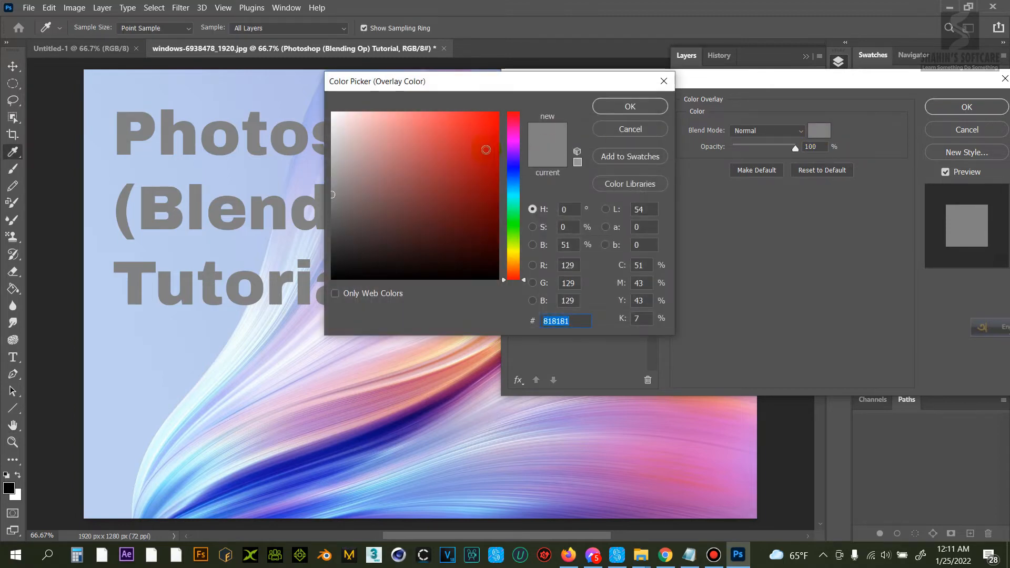
left_click_drag(486, 150, 515, 91)
left_click(623, 107)
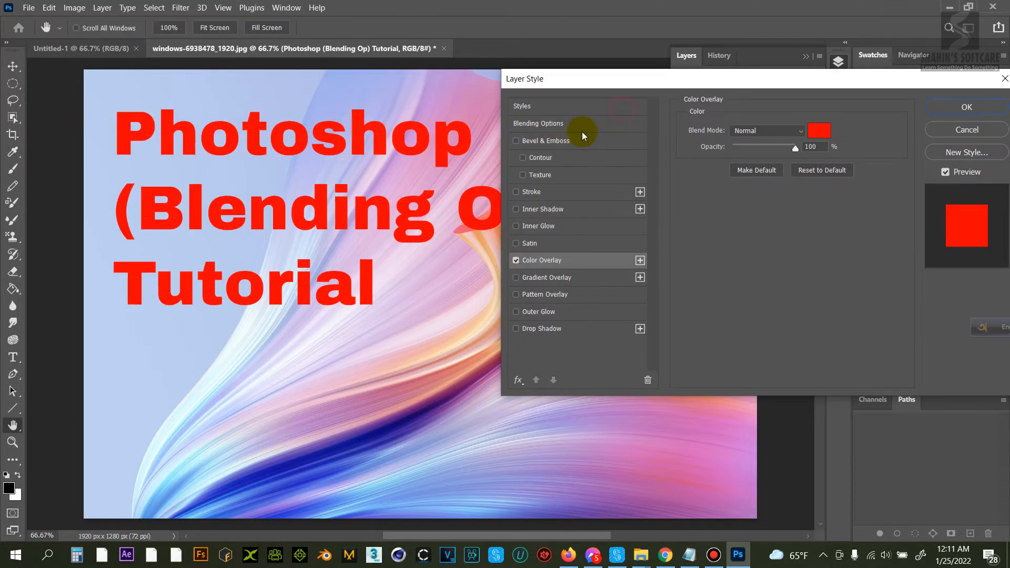
Step: Change the title's Color Overlay to green and compare the text with and without the overlay
left_click(819, 132)
left_click(516, 234)
left_click_drag(467, 188, 541, 151)
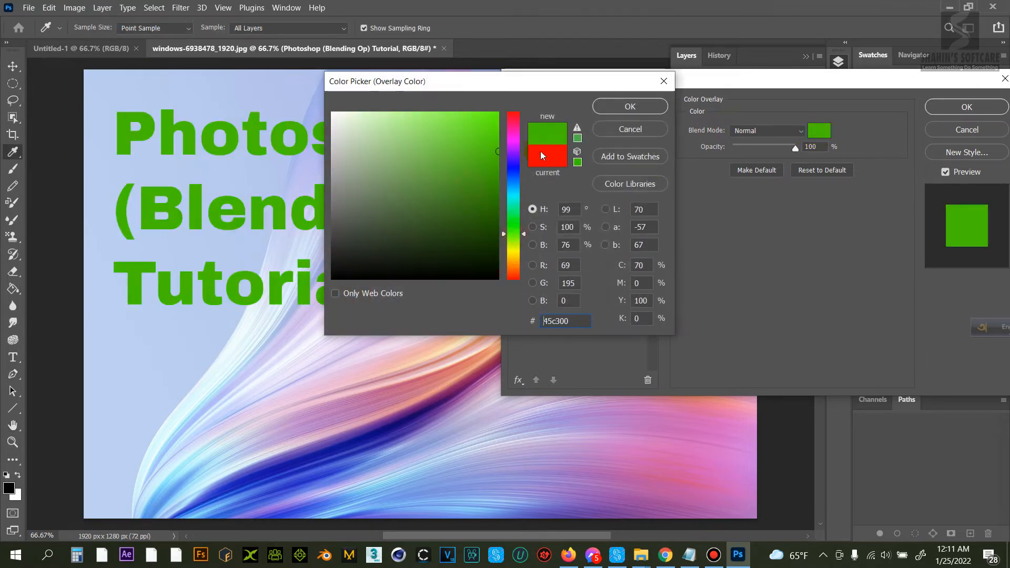
left_click(632, 110)
left_click(515, 260)
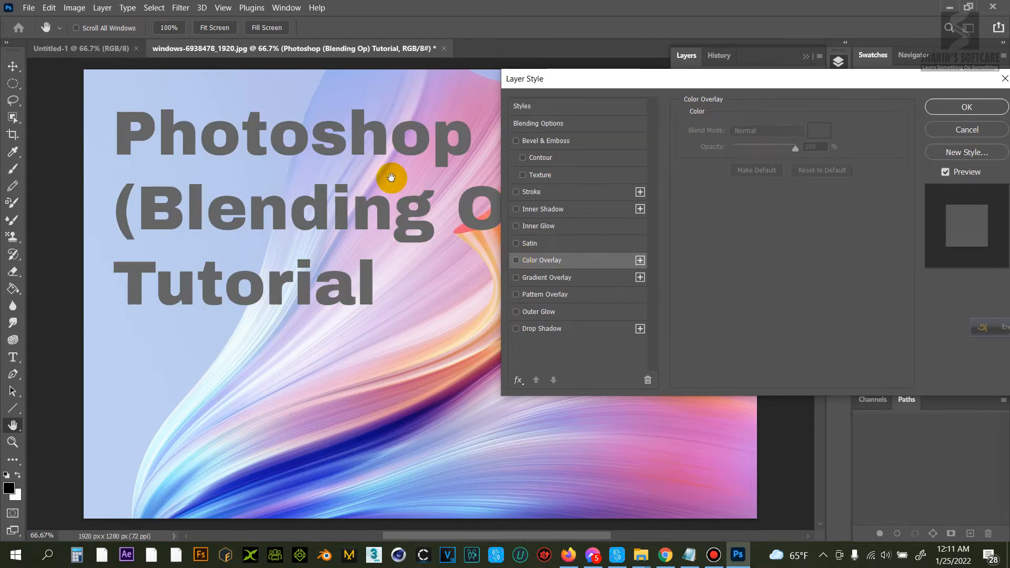
left_click(526, 260)
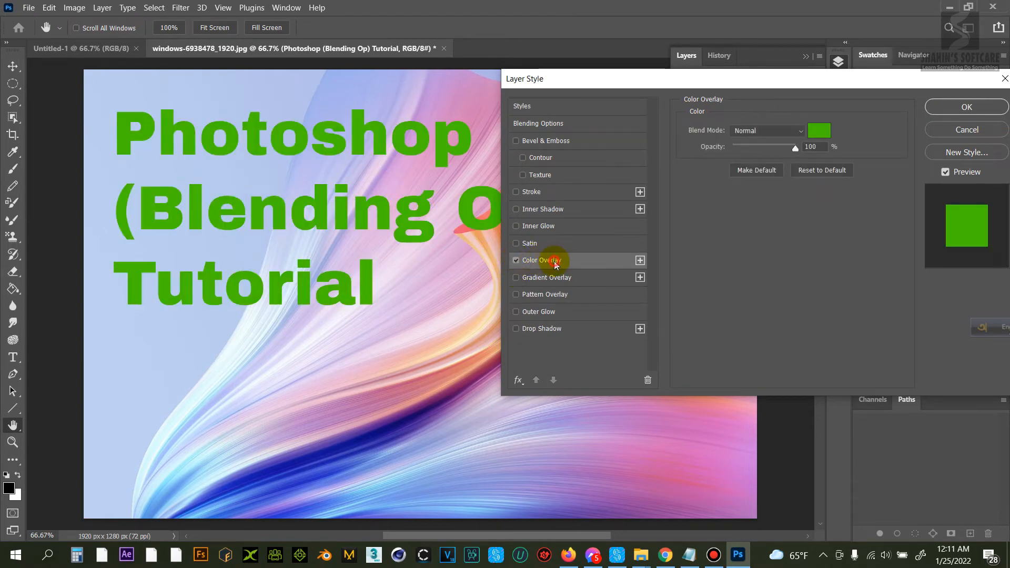
Step: Change the title's overlay color to orange, and switch Color Overlay off
left_click(820, 130)
left_click(508, 265)
left_click(628, 107)
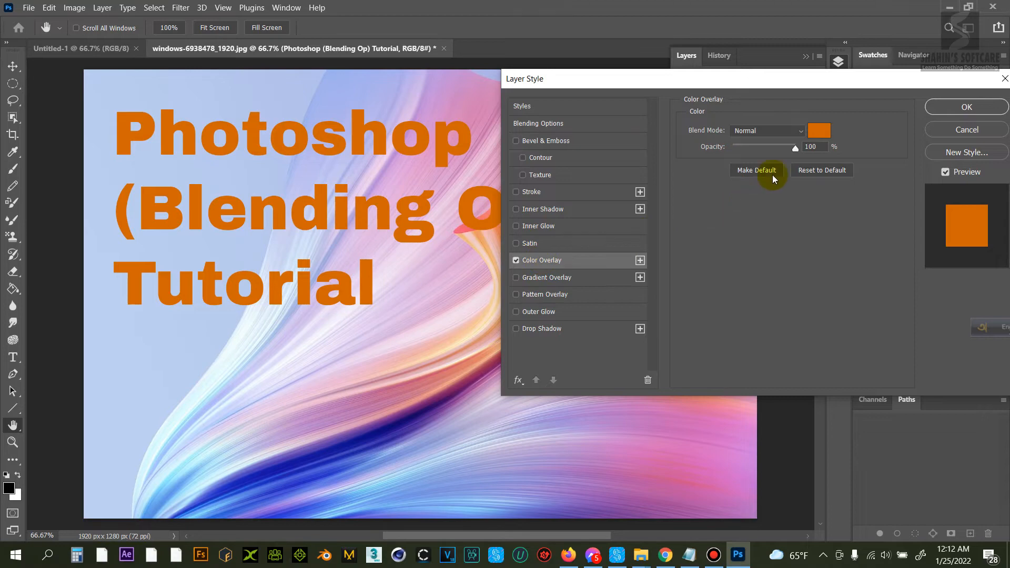
left_click(516, 260)
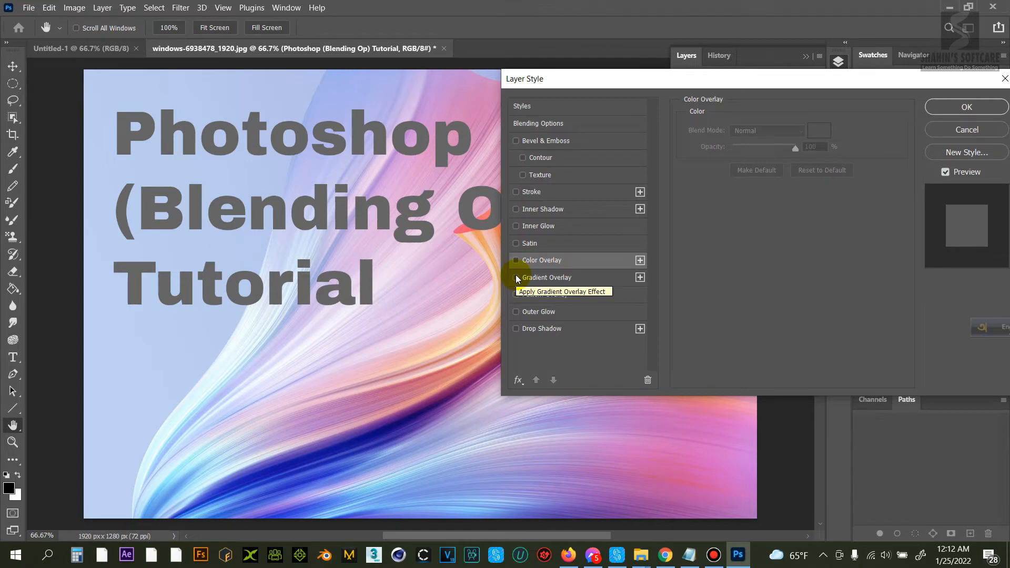
Step: Enable Gradient Overlay on the title text and open its gradient for editing
left_click(516, 278)
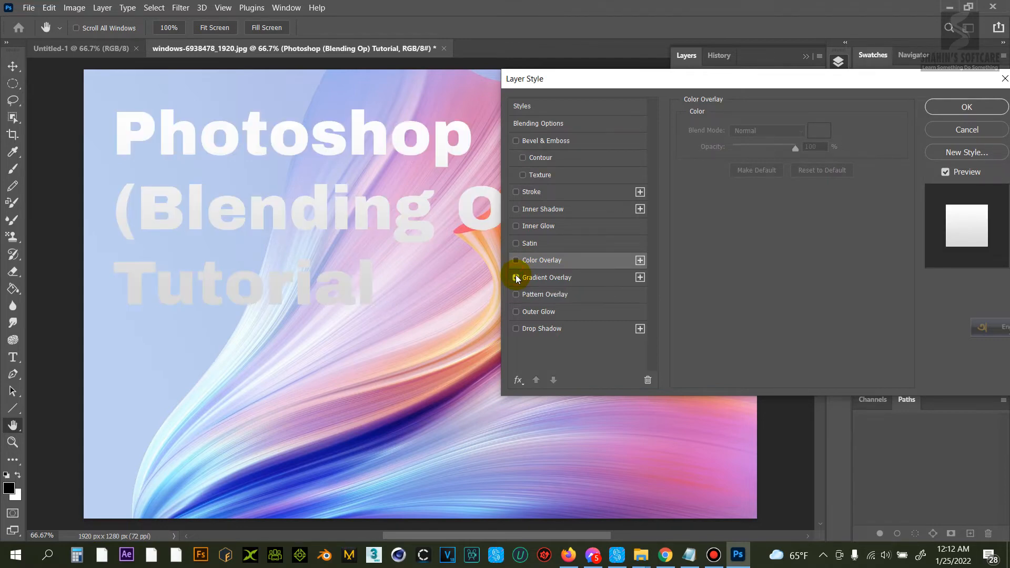
left_click(560, 279)
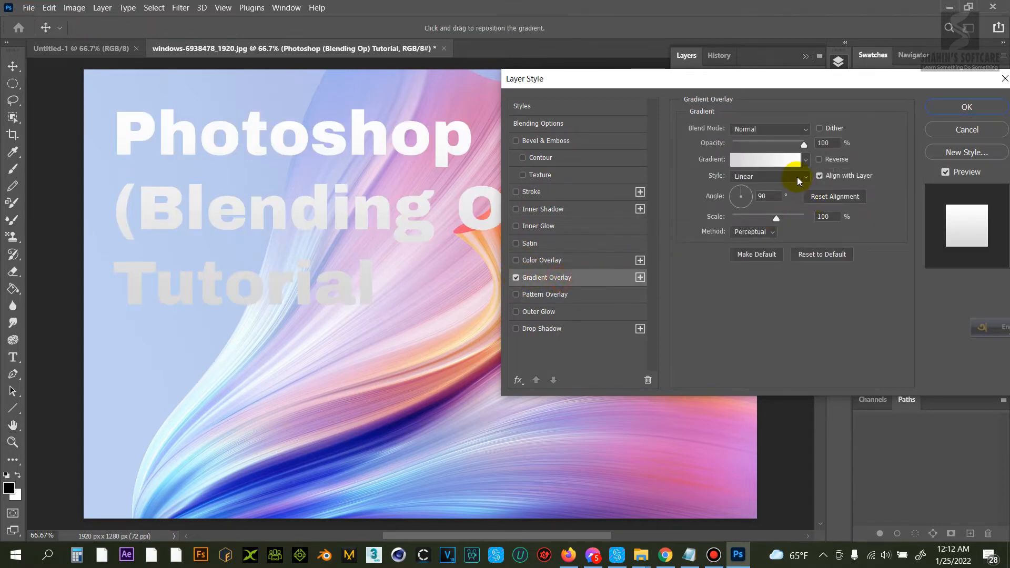
left_click(778, 160)
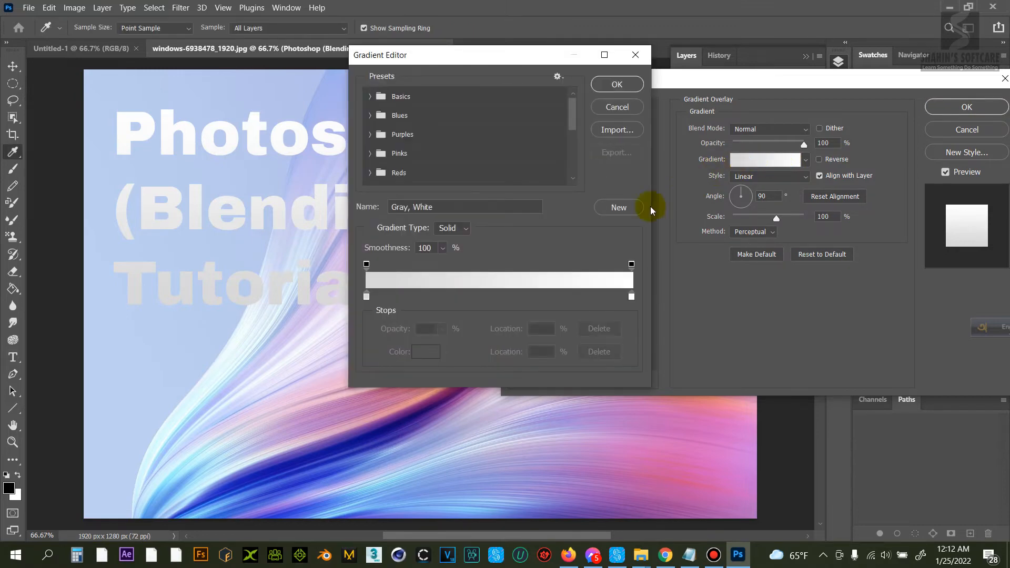
Step: Preview several gradient presets from the Blues group on the title, including Blue_03, Blue_25 and Blue_31
left_click(370, 97)
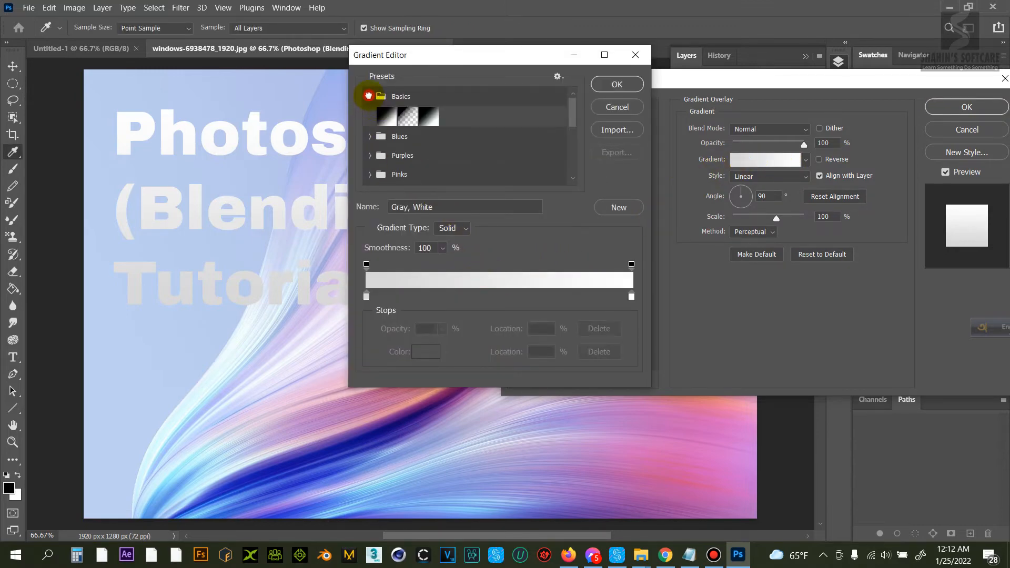
left_click(386, 143)
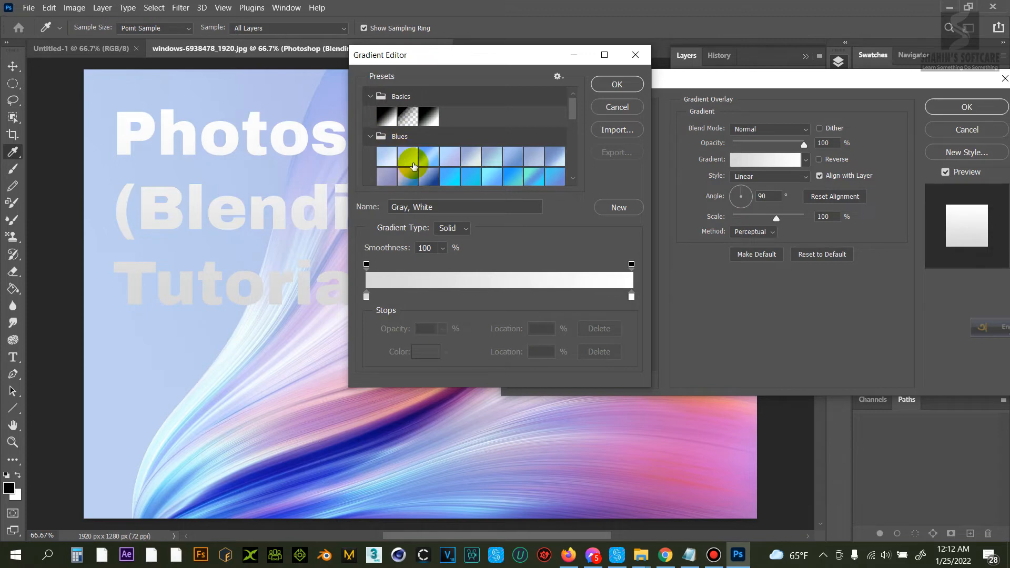
left_click(423, 157)
scroll(463, 195, "down", 1)
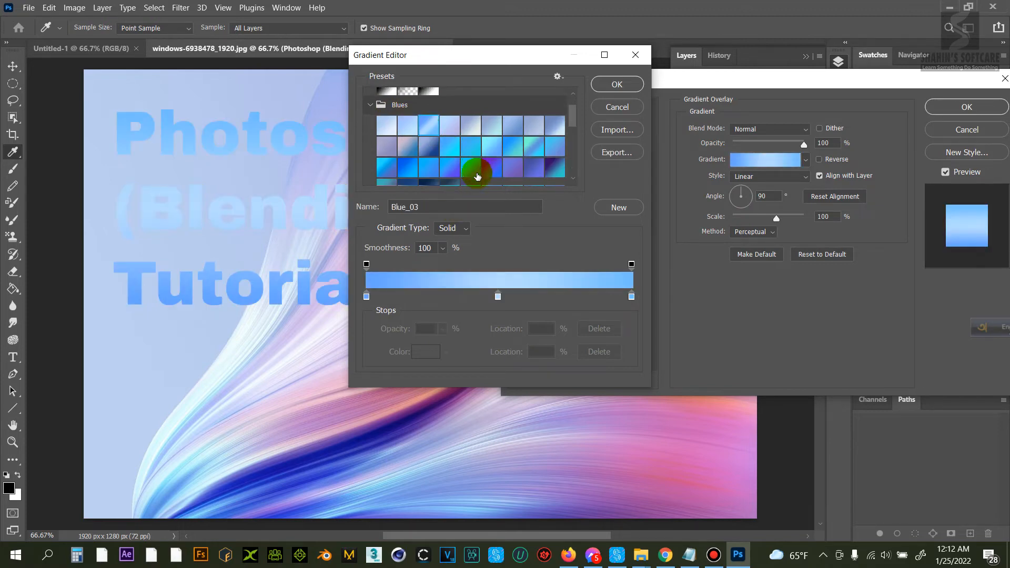
left_click(473, 169)
left_click(518, 165)
scroll(518, 164, "down", 3)
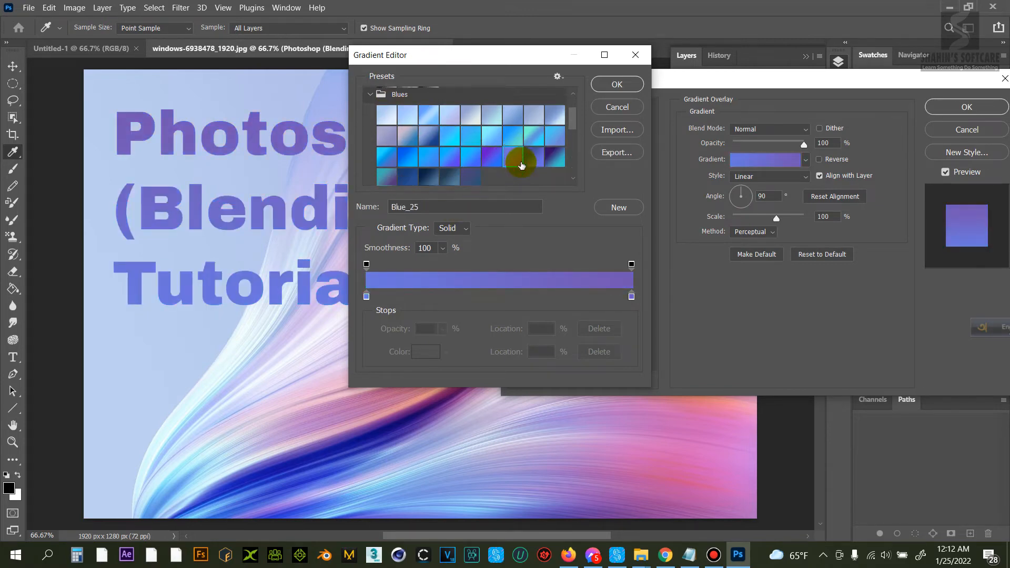
left_click(449, 134)
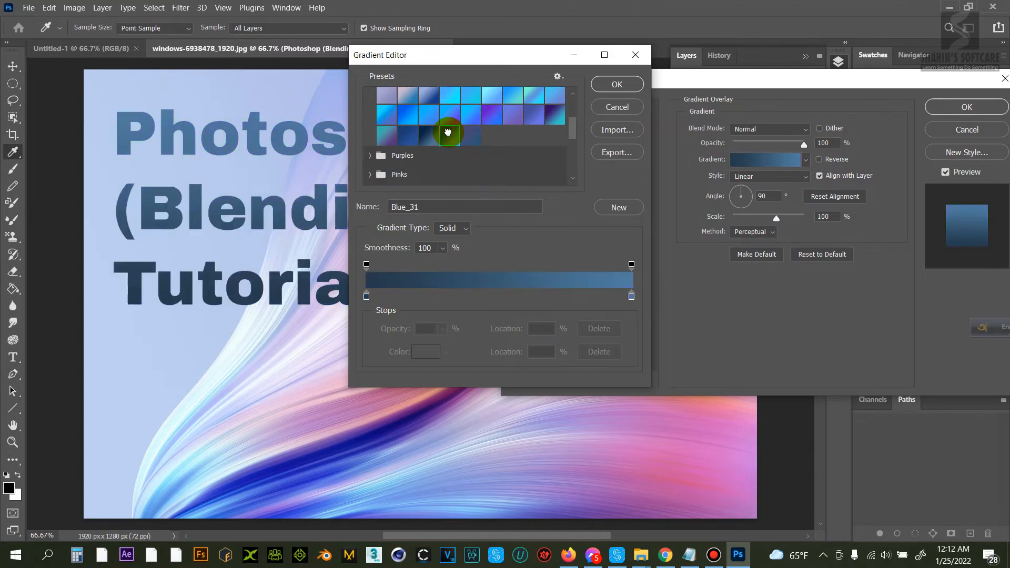
Step: Preview gradient presets from the Pinks group on the title, including Pink_15, and settle on Pink_13
scroll(421, 138, "down", 2)
left_click(370, 132)
left_click(471, 158)
left_click(492, 174)
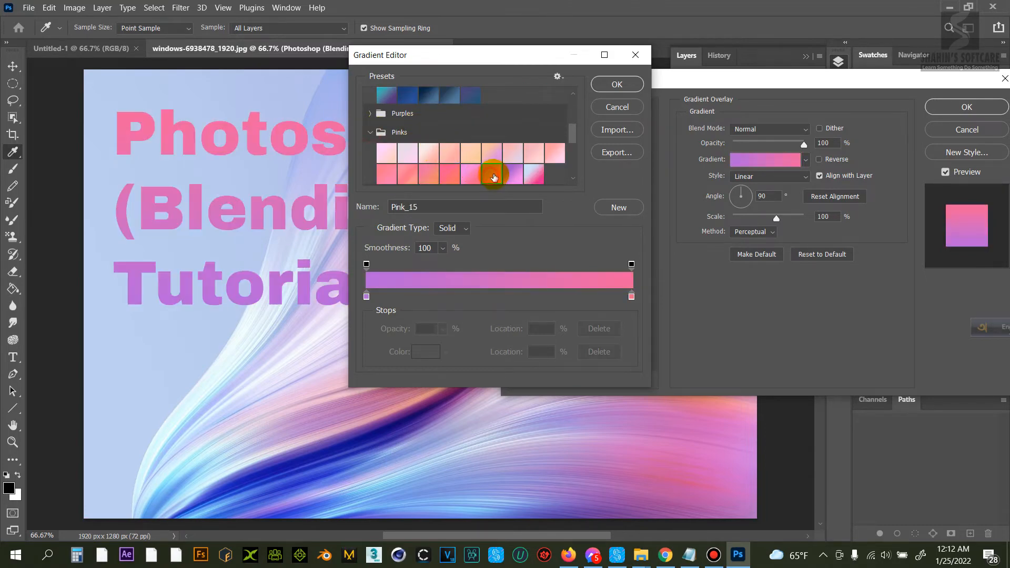
left_click(429, 177)
scroll(458, 147, "down", 2)
left_click(455, 146)
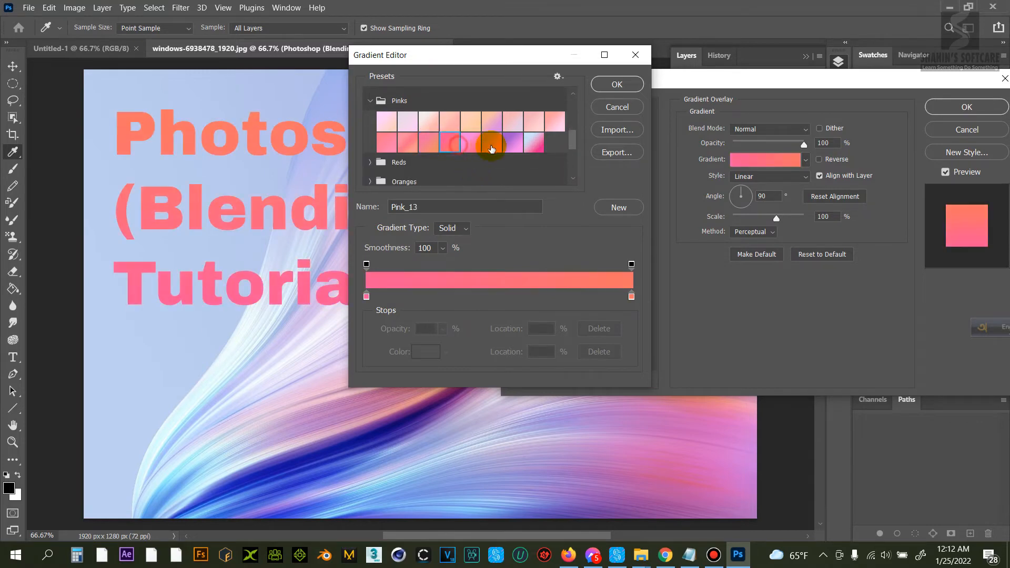
Step: Add a color stop at 55% to the pink gradient, try red for it, and discard the color change
left_click(512, 296)
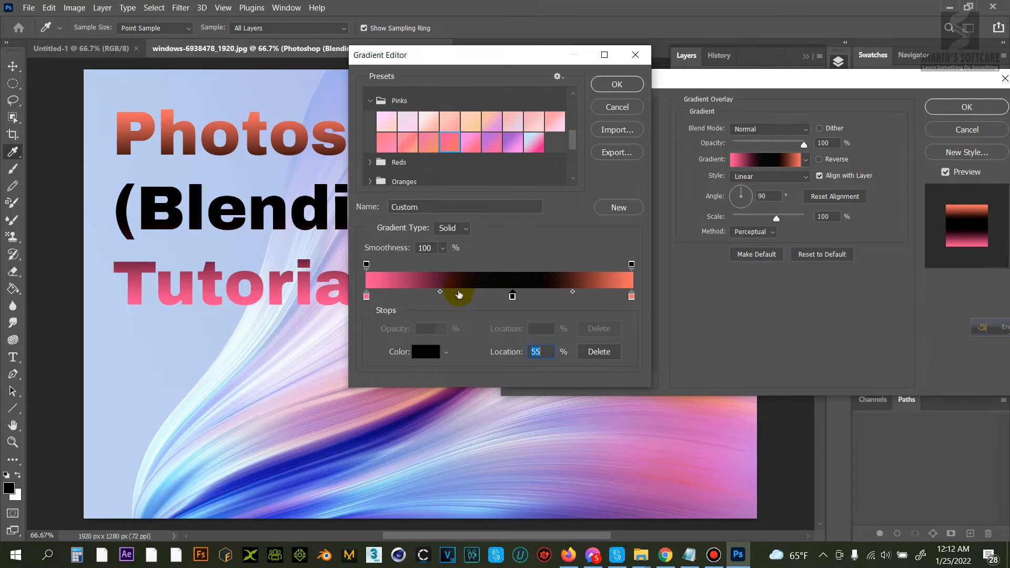
left_click(430, 352)
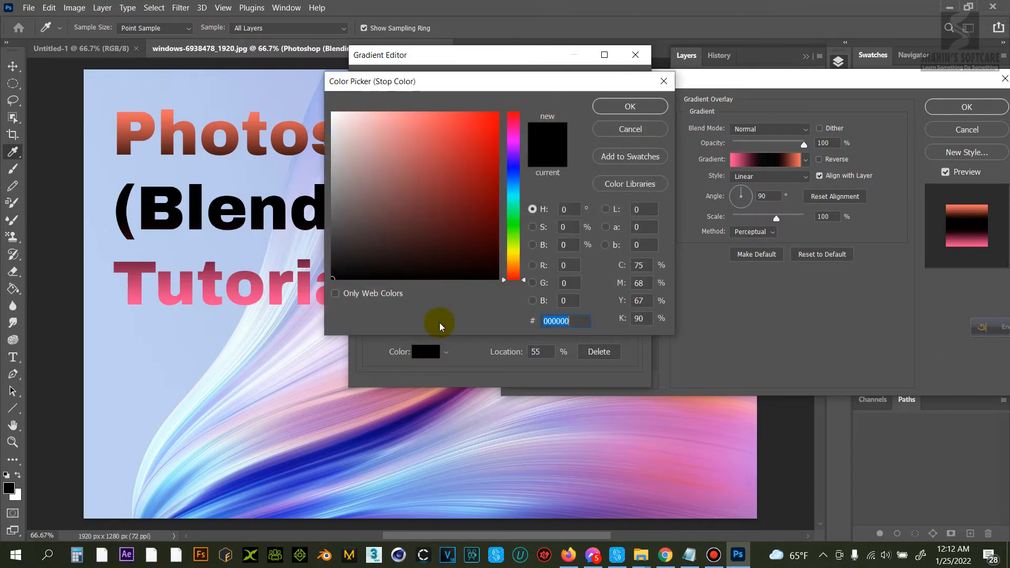
left_click_drag(451, 184, 523, 95)
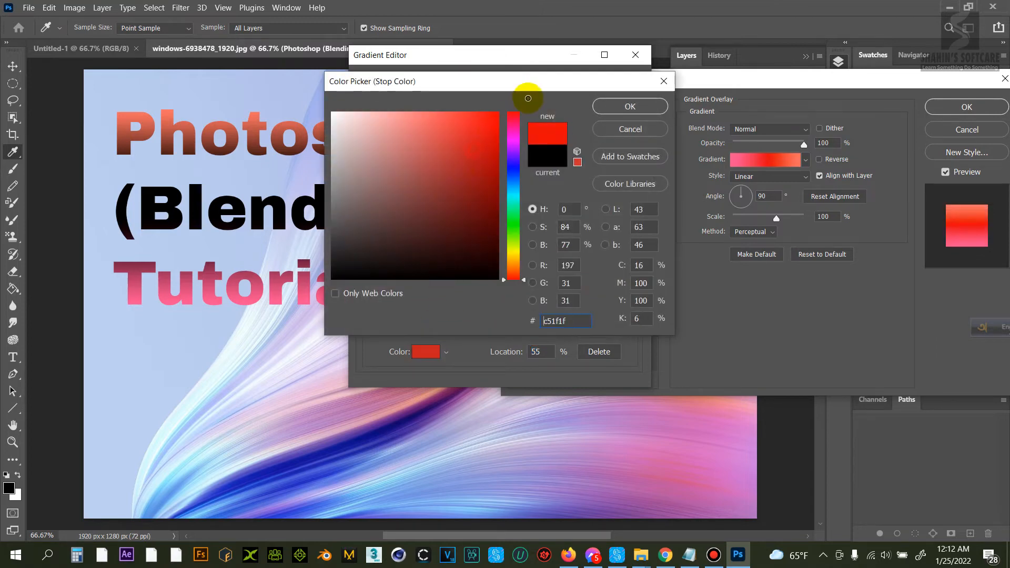
left_click(516, 214)
left_click(631, 129)
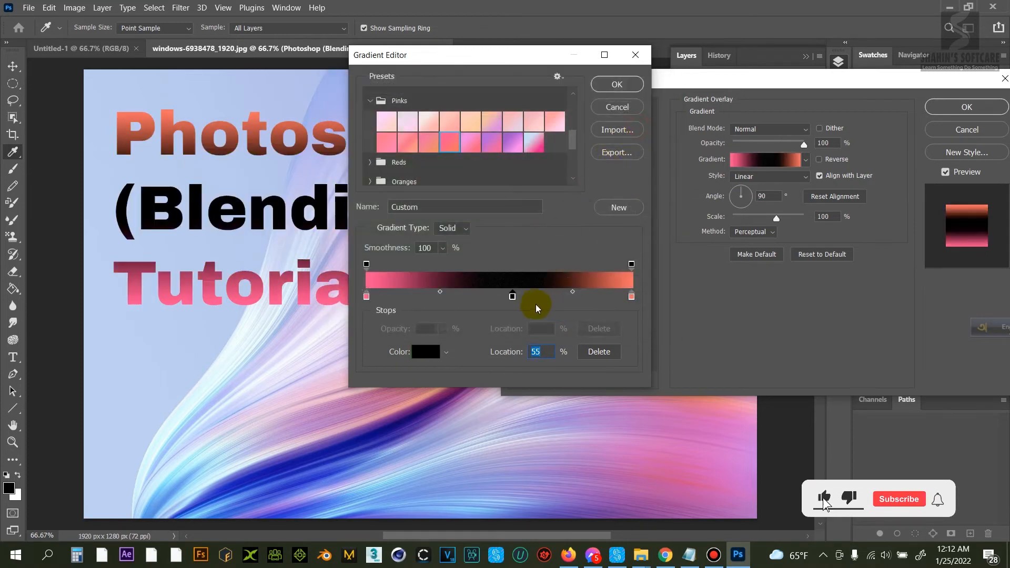
Step: Add a second color stop at 18%, try another color for it, and discard all the gradient edits
left_click(407, 298)
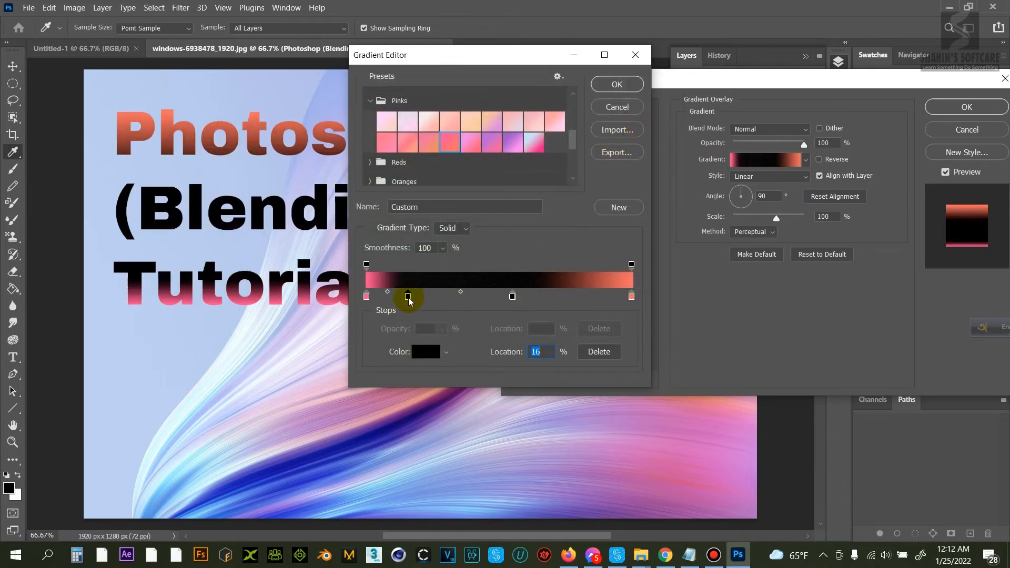
left_click(409, 297)
left_click_drag(416, 298, 413, 298)
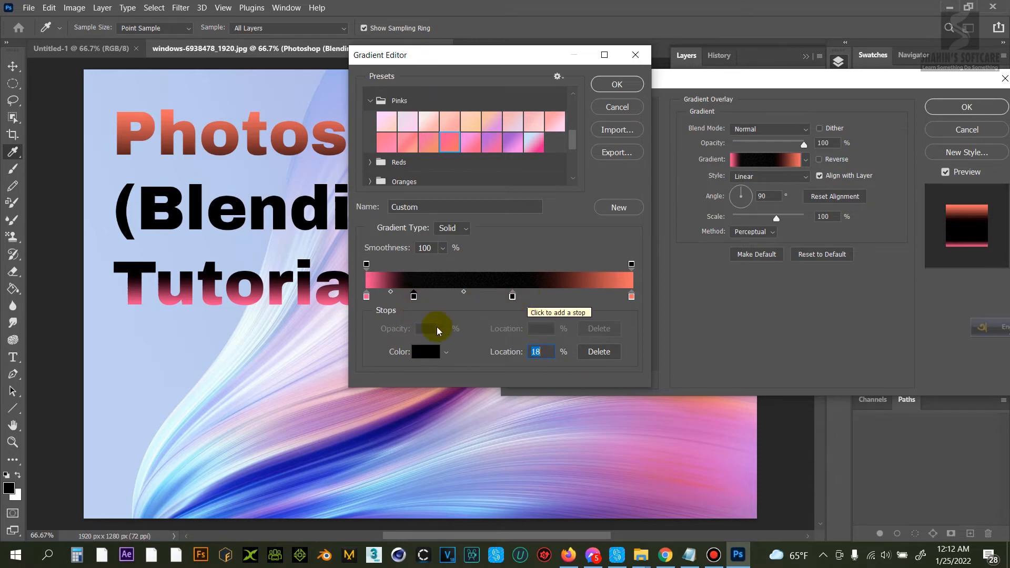
left_click(421, 354)
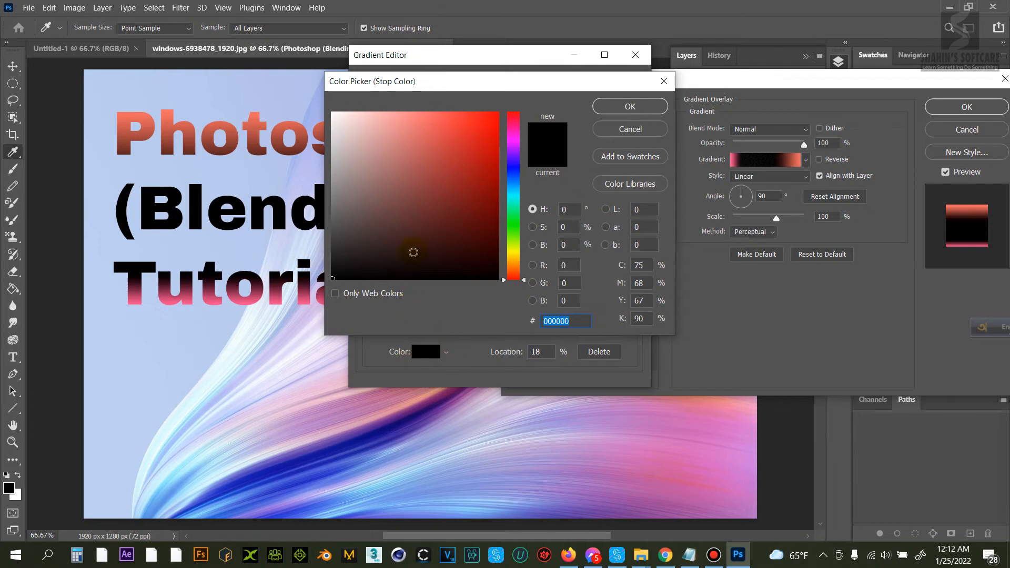
left_click(493, 164)
left_click_drag(513, 164, 571, 138)
left_click(618, 130)
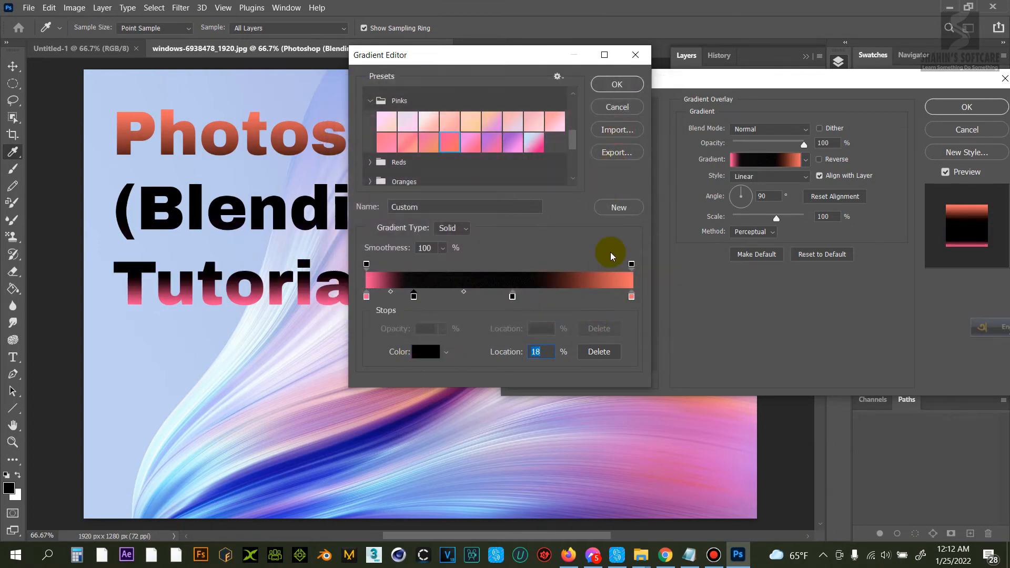
left_click(635, 56)
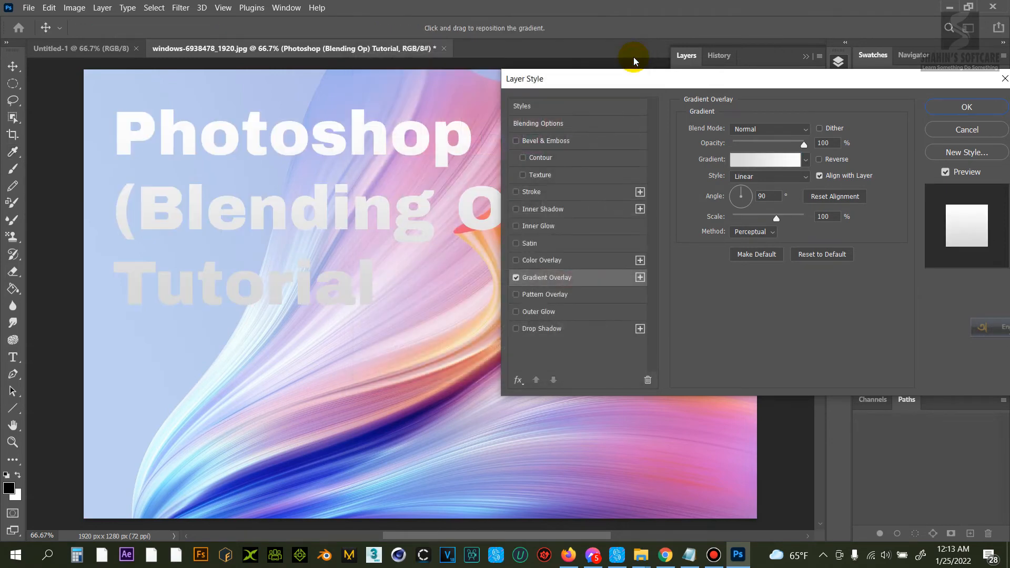
Step: Switch Gradient Overlay off and enable Pattern Overlay on the title, showing its settings
left_click(515, 279)
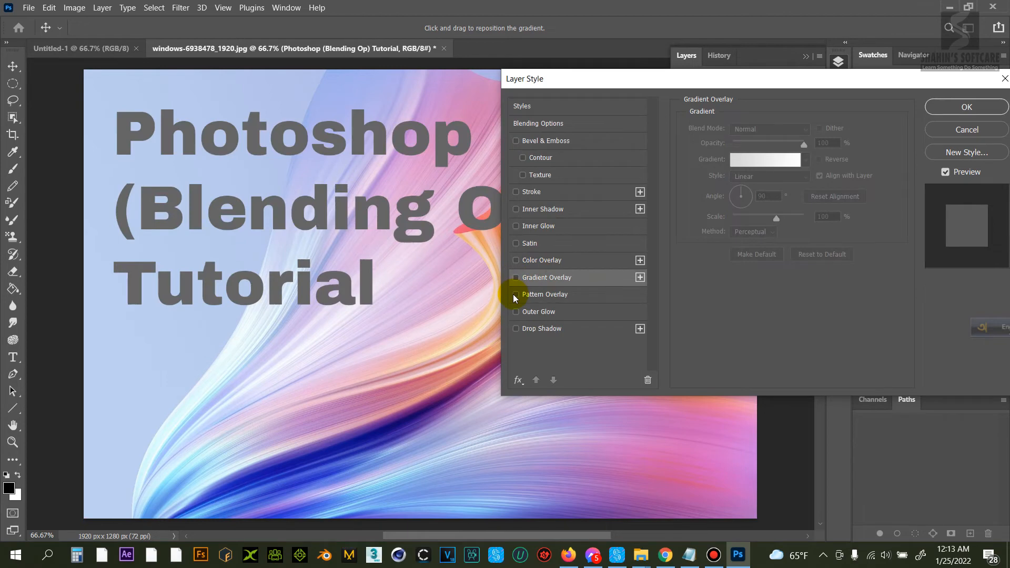
left_click(516, 296)
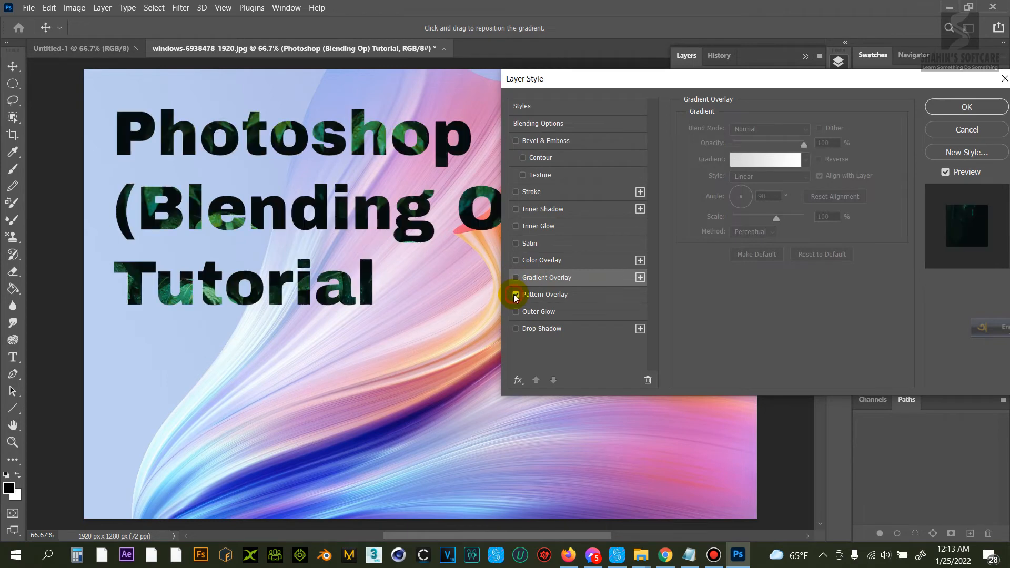
left_click(544, 295)
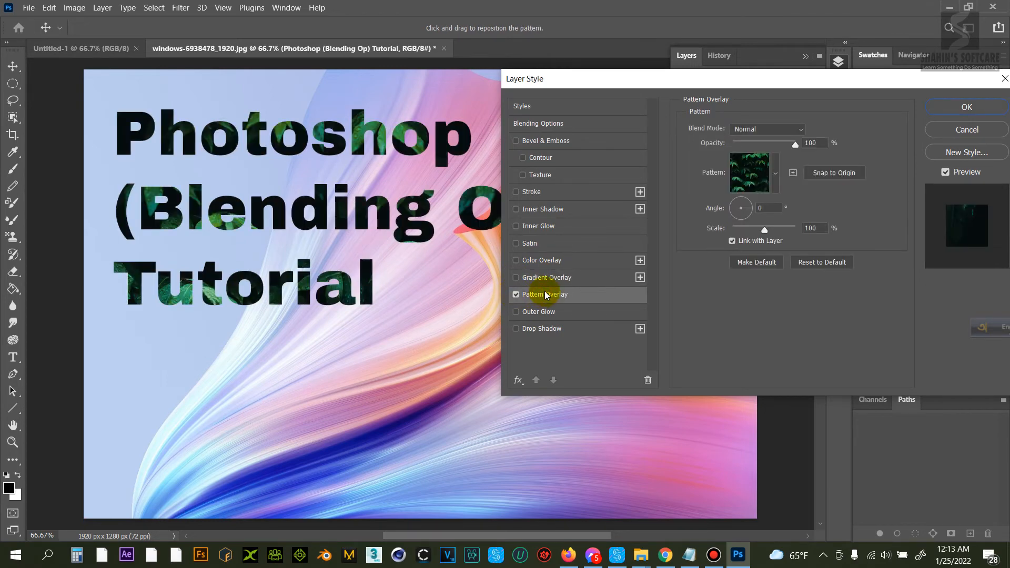
Step: Try the patterns in the Trees group as the title's overlay, ending on the second one
left_click(776, 177)
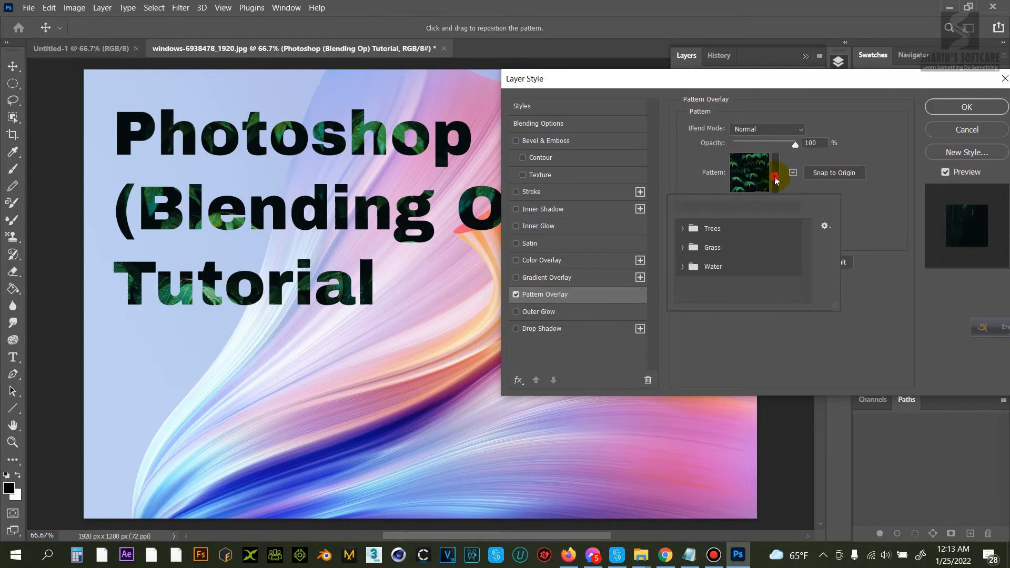
left_click(693, 230)
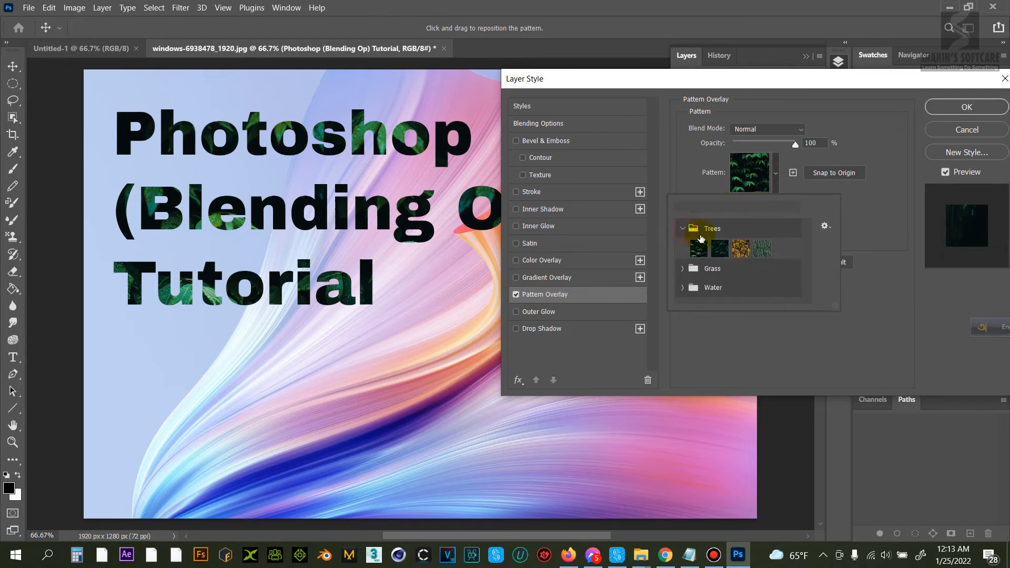
left_click(720, 248)
left_click(741, 248)
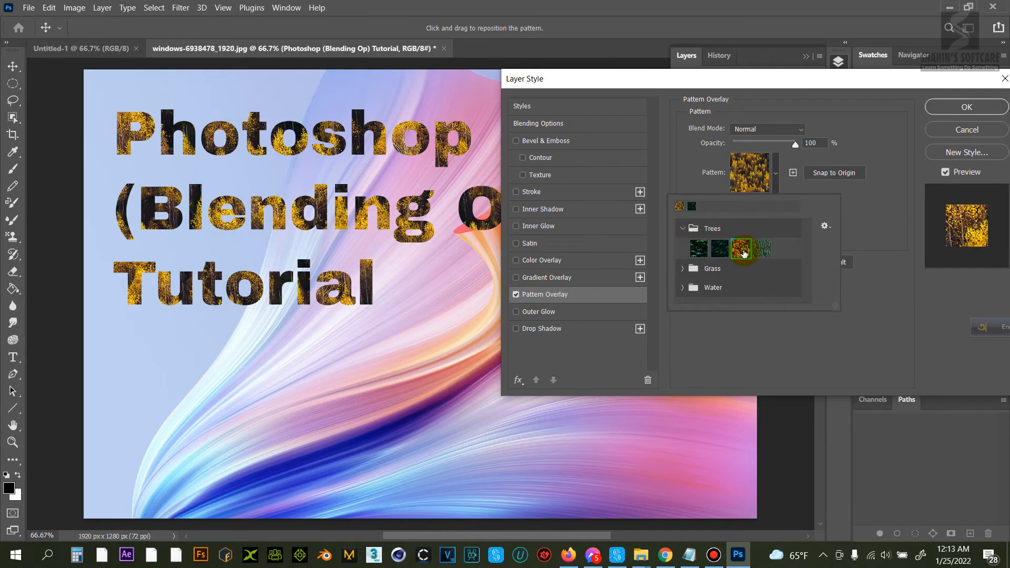
left_click(764, 250)
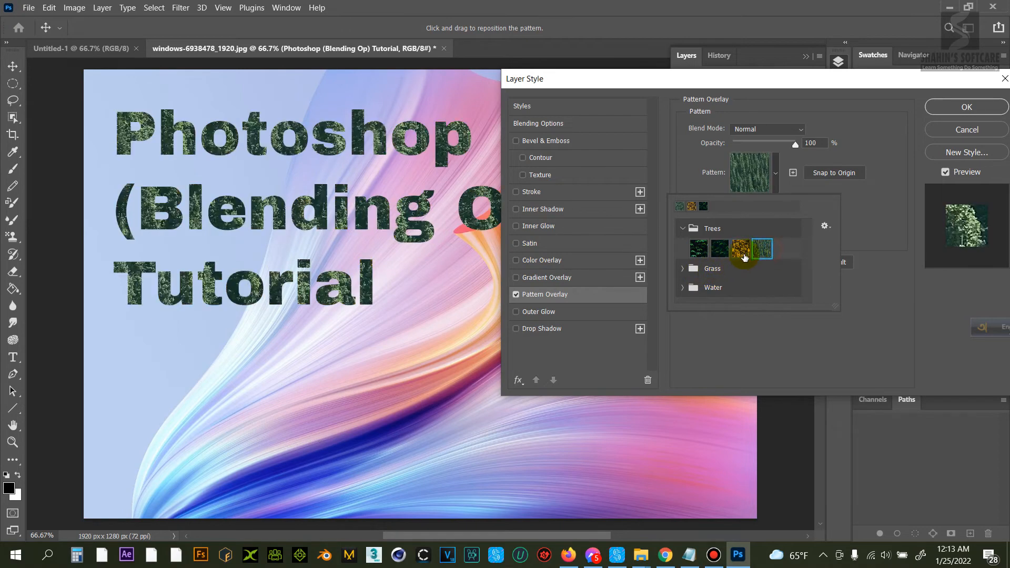
left_click(708, 250)
left_click(729, 250)
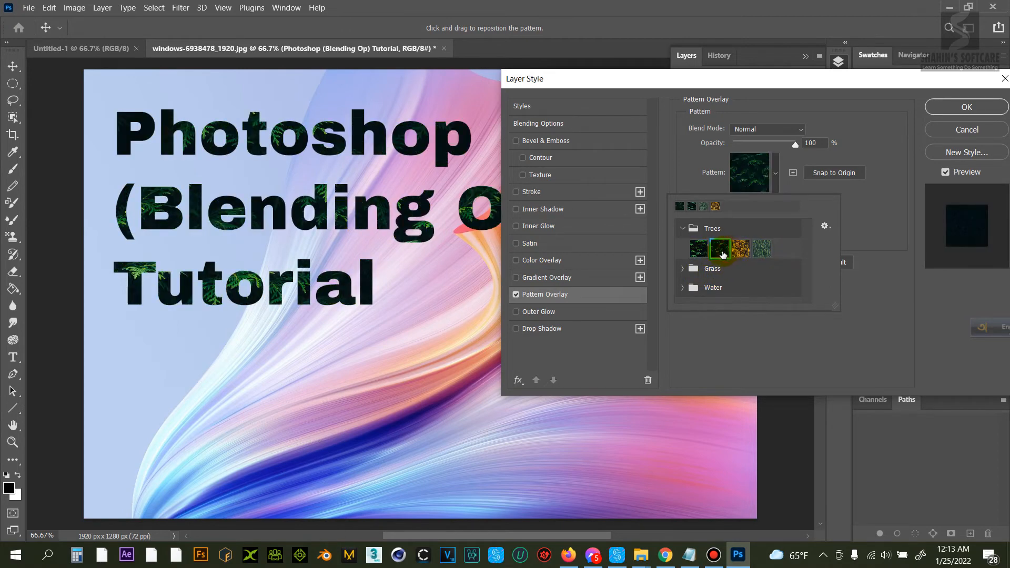
Step: Try the three Grass patterns as the title's overlay, ending on the green grass one
left_click(683, 268)
scroll(732, 272, "down", 1)
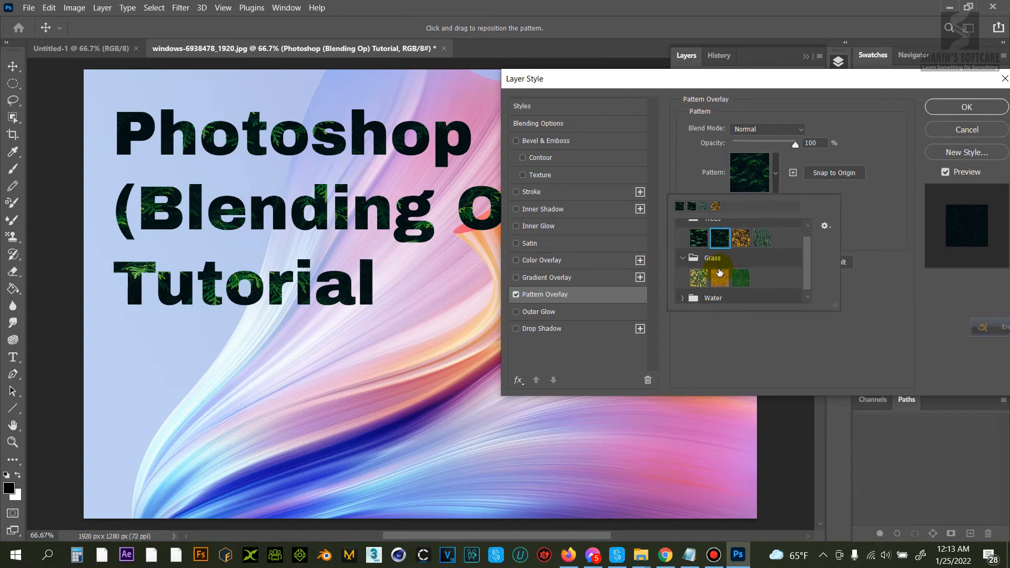
left_click(702, 275)
left_click(719, 280)
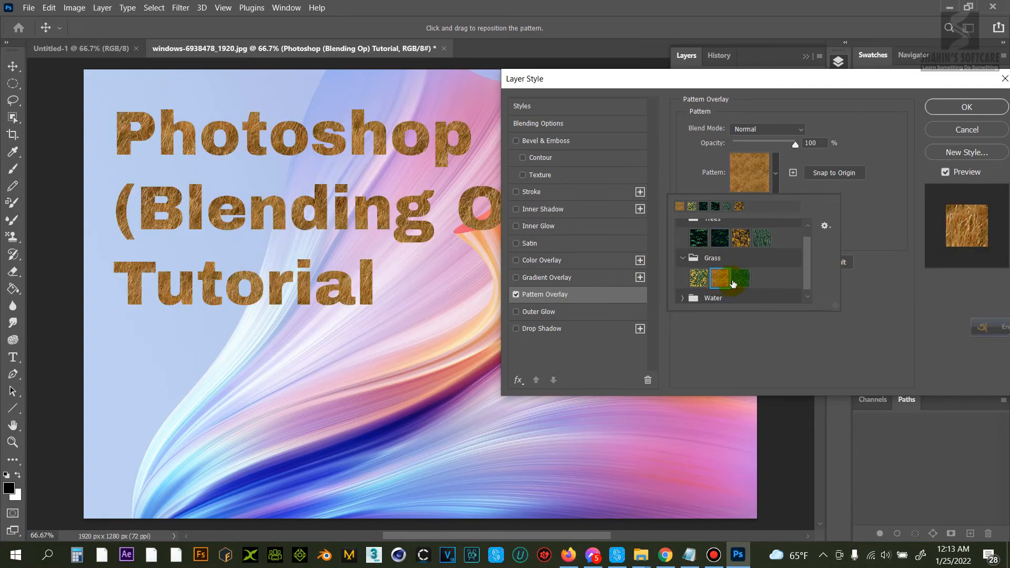
left_click(738, 280)
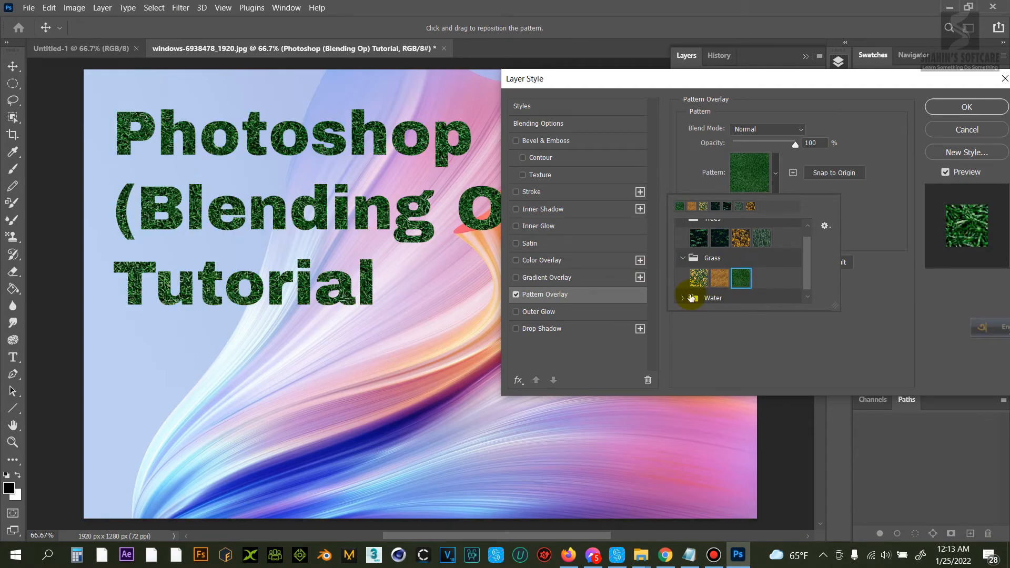
Step: Try the Water patterns as the title's overlay and settle on the third, pale blue one
left_click(683, 297)
left_click(721, 294)
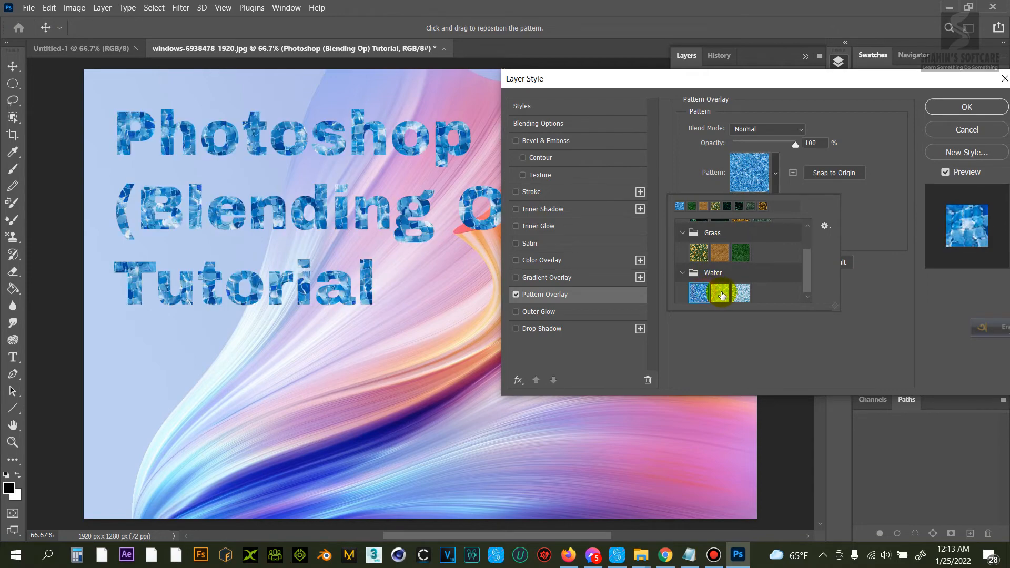
left_click(725, 297)
left_click(742, 293)
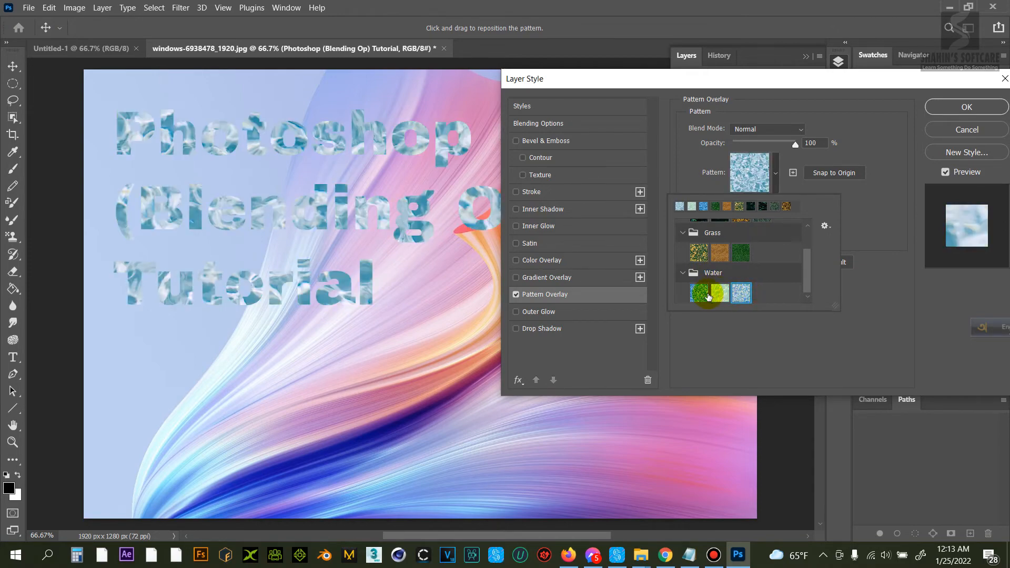
left_click(934, 129)
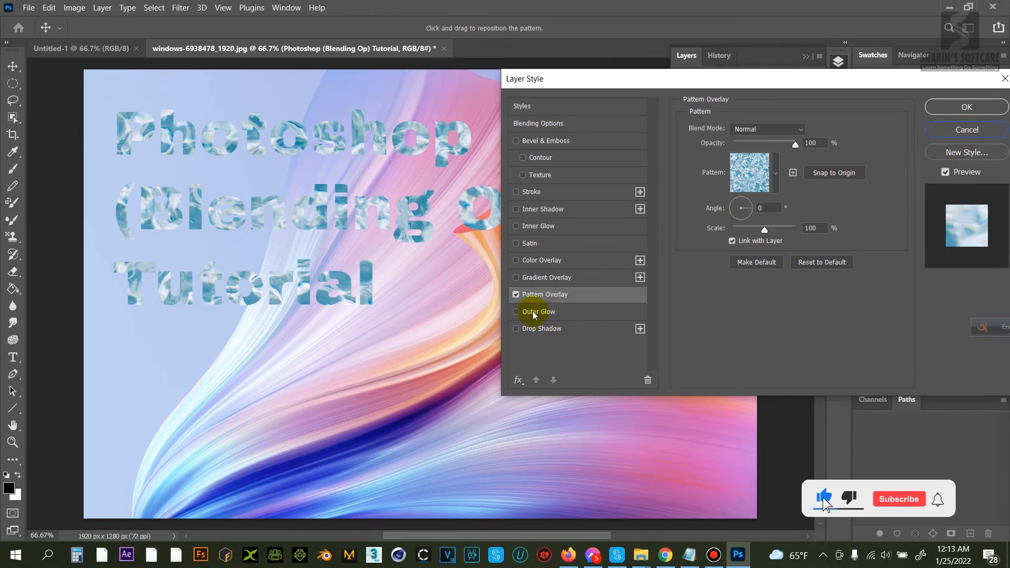
Step: Switch Pattern Overlay off and enable Outer Glow on the title, showing its settings
left_click(516, 295)
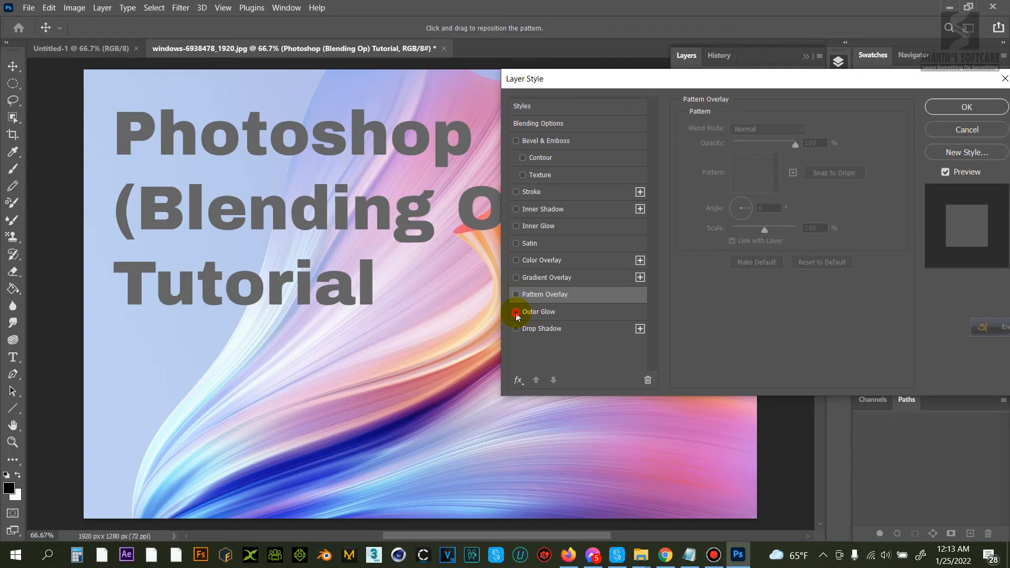
left_click(515, 312)
left_click(548, 312)
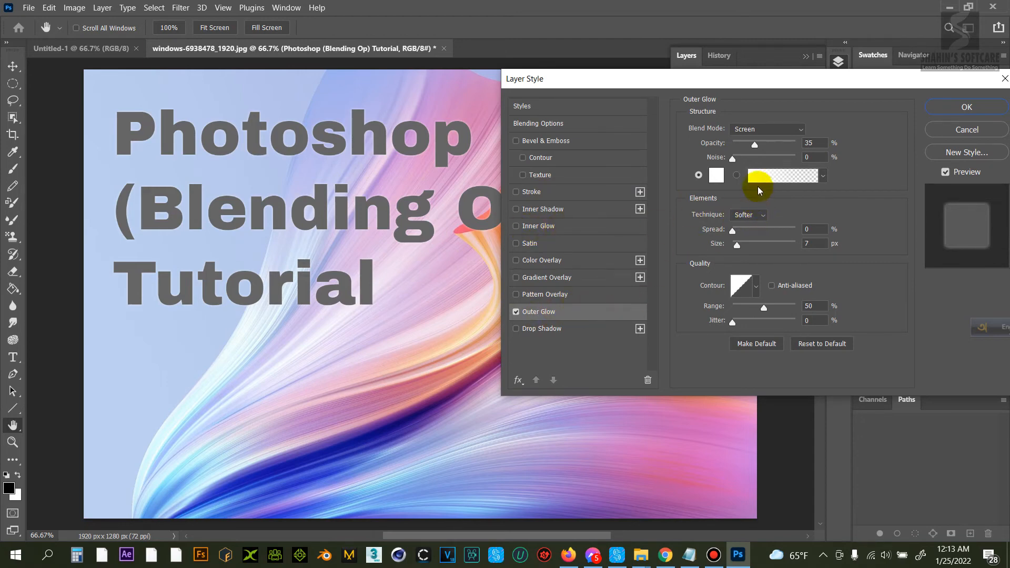
Step: Set the title's outer glow to 98% opacity, 18% spread and 18 px size
mouse_move(739, 247)
left_mouse_down()
mouse_move(751, 248)
mouse_move(738, 249)
mouse_move(727, 229)
mouse_move(841, 232)
mouse_move(737, 233)
mouse_move(790, 246)
mouse_move(734, 246)
left_mouse_up()
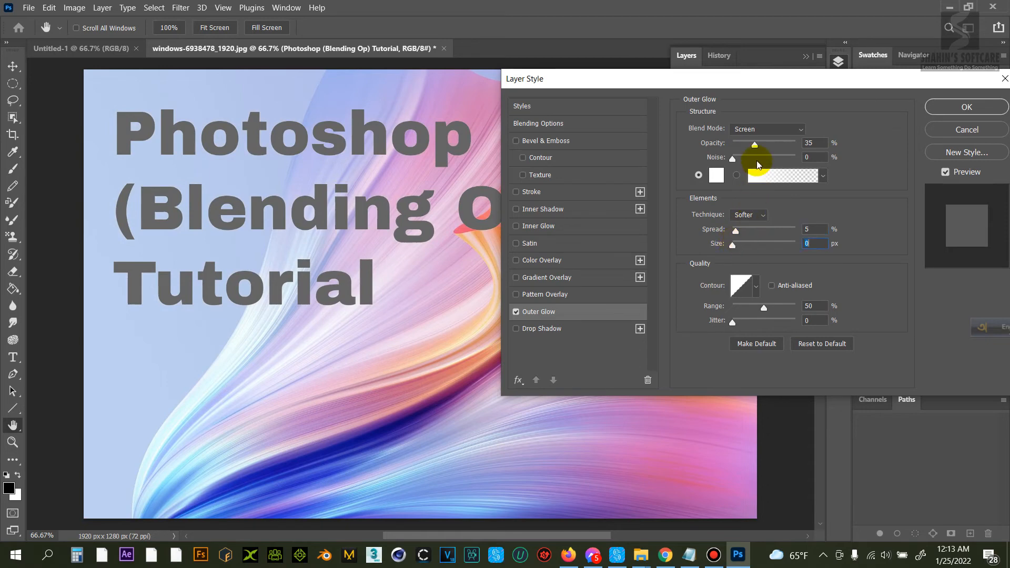
left_click_drag(755, 144, 796, 147)
left_click(740, 226)
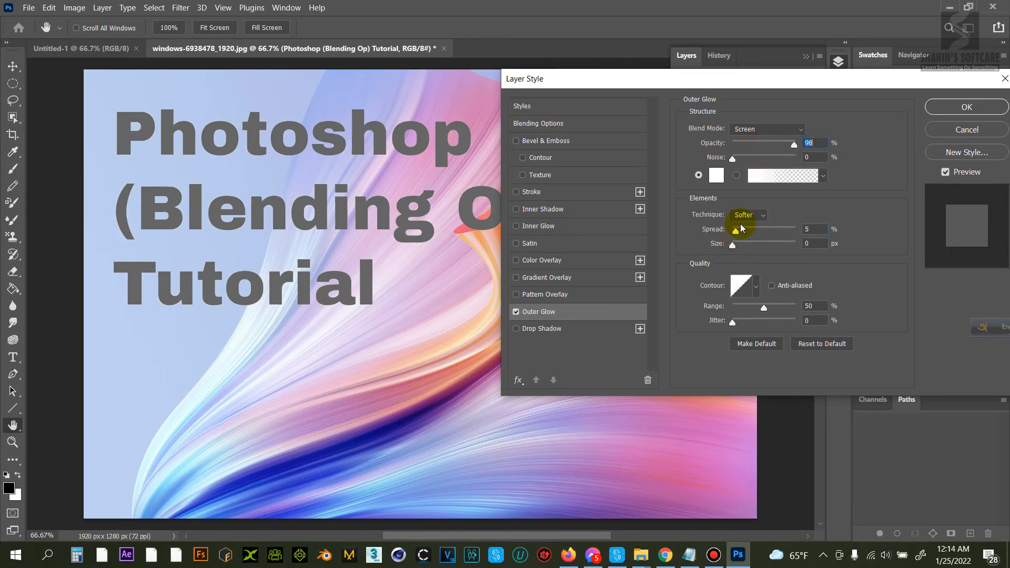
mouse_move(745, 236)
left_mouse_down()
mouse_move(755, 228)
mouse_move(733, 237)
mouse_move(756, 244)
mouse_move(742, 248)
left_mouse_up()
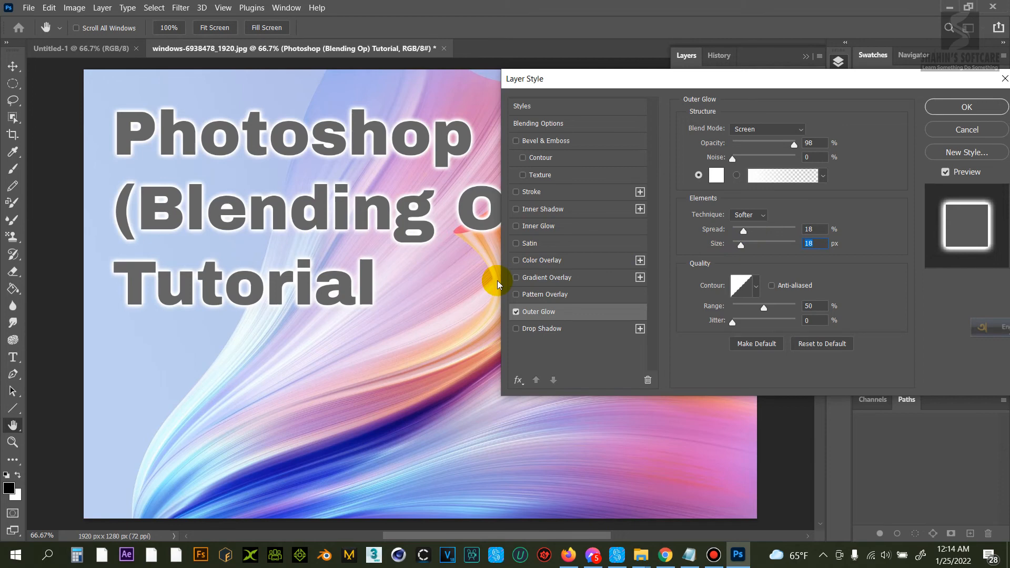
Step: Switch Outer Glow off and enable Drop Shadow on the title, showing its settings
left_click(516, 312)
left_click(516, 329)
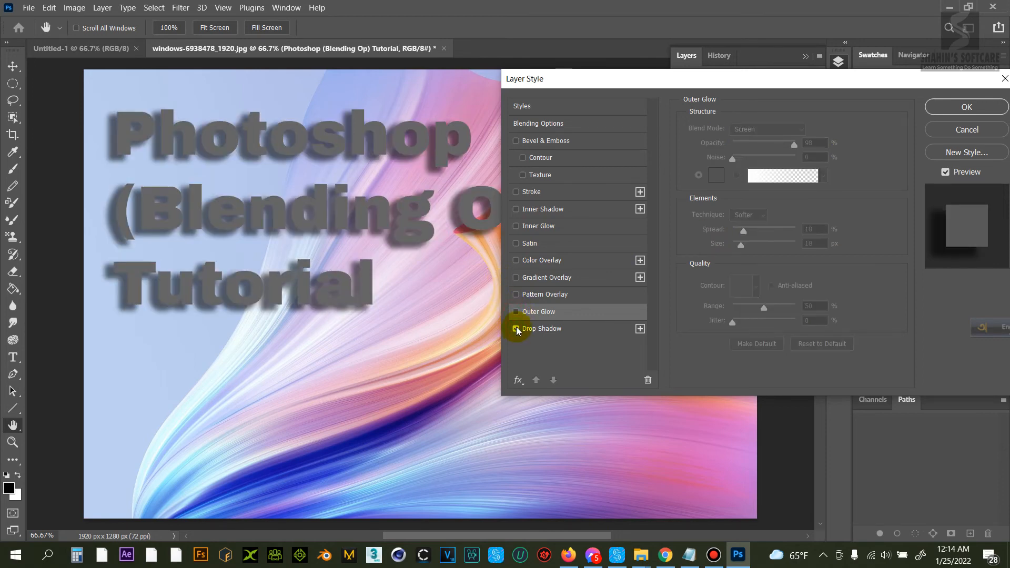
left_click(538, 330)
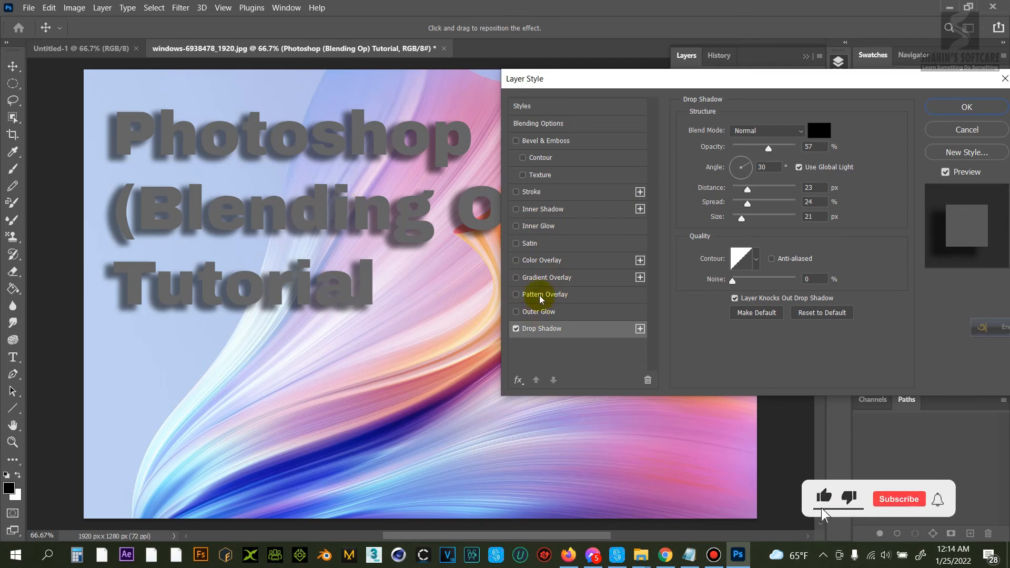
Step: Enable Color Overlay on the title and set its color to the pink #d46cb7 sampled from the background image
left_click(541, 261)
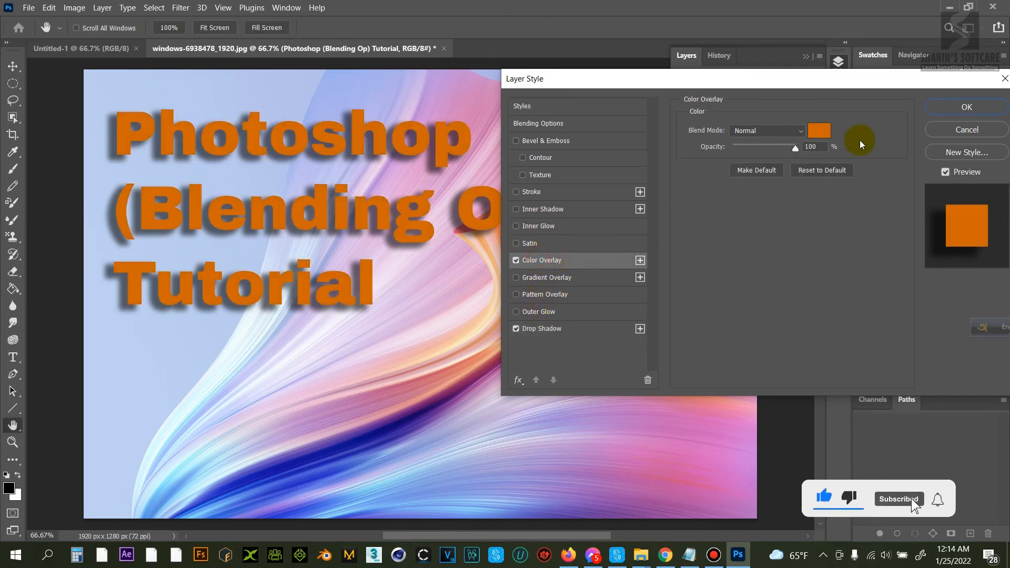
left_click(820, 130)
left_click_drag(395, 139, 334, 141)
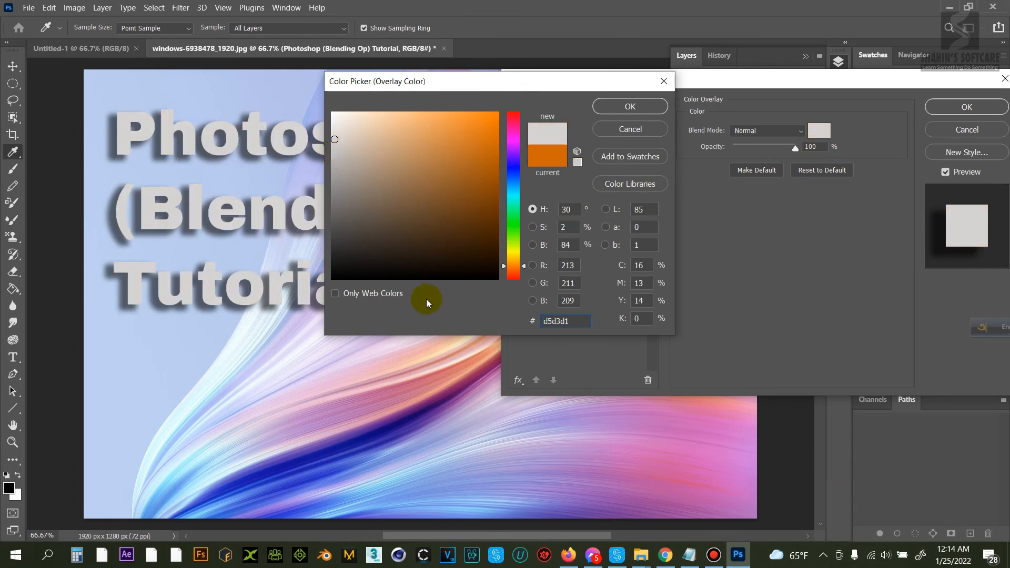
left_click(406, 421)
left_click(429, 442)
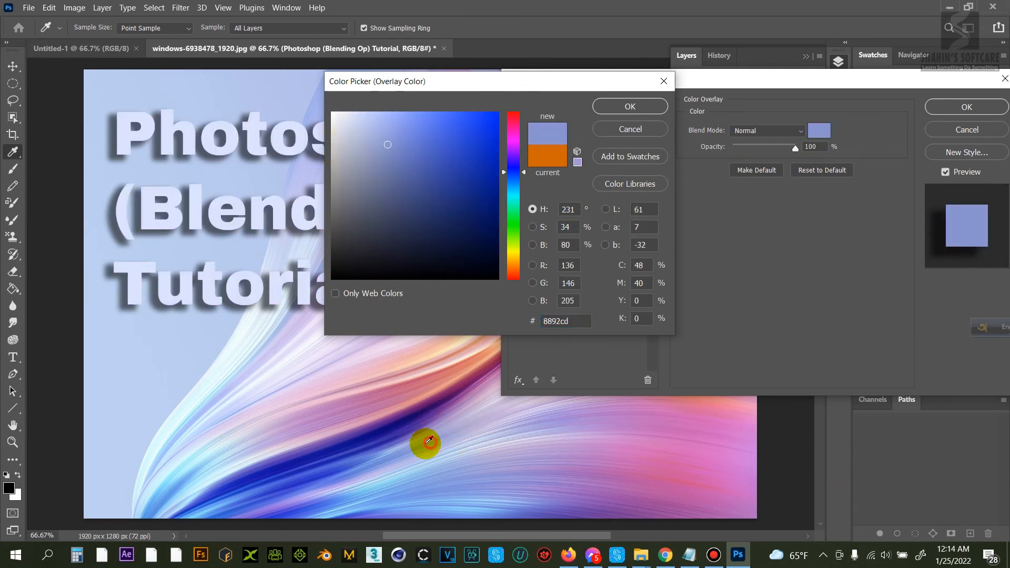
left_click(354, 428)
left_click(413, 456)
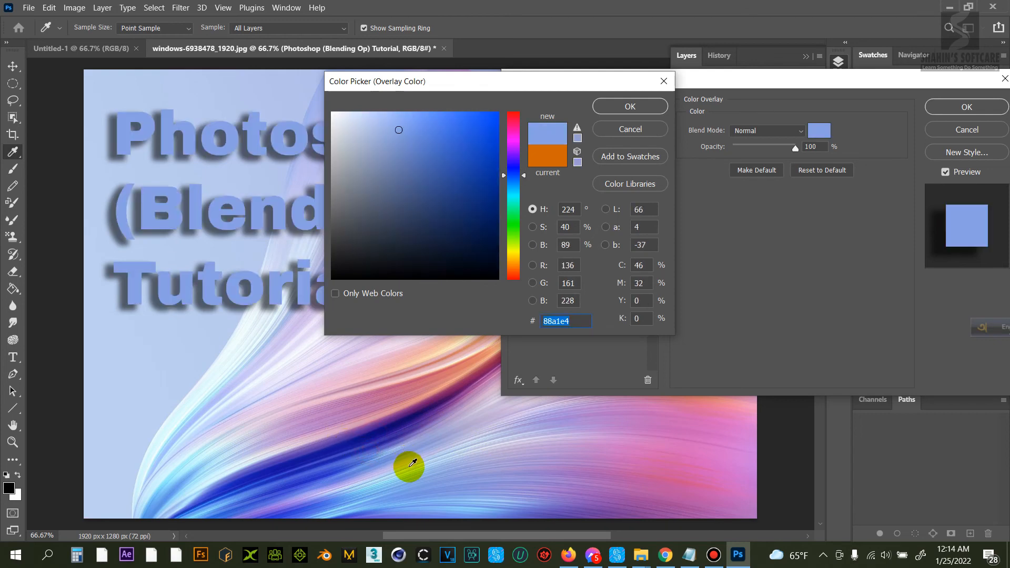
left_click_drag(541, 466, 673, 451)
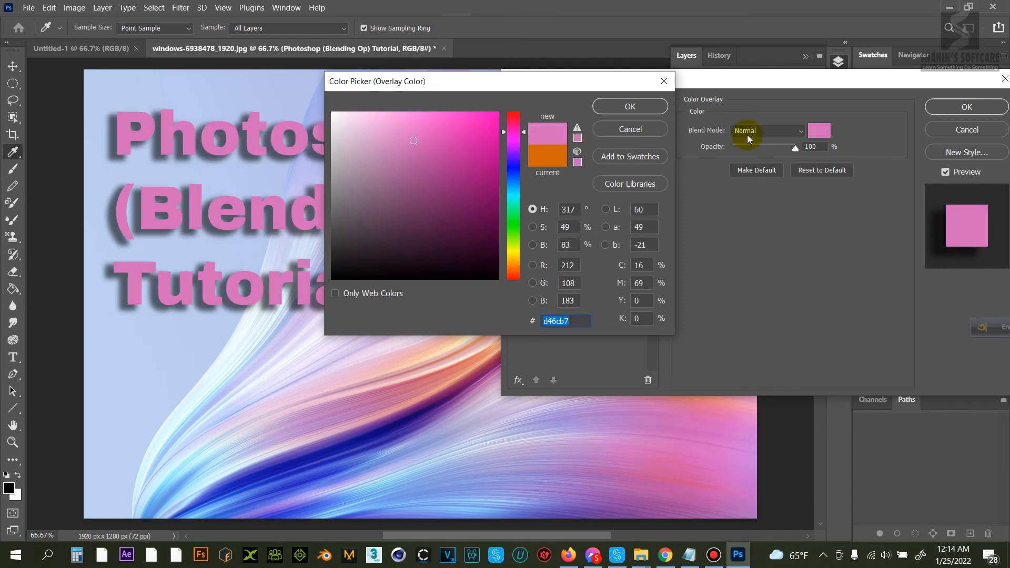
left_click(638, 104)
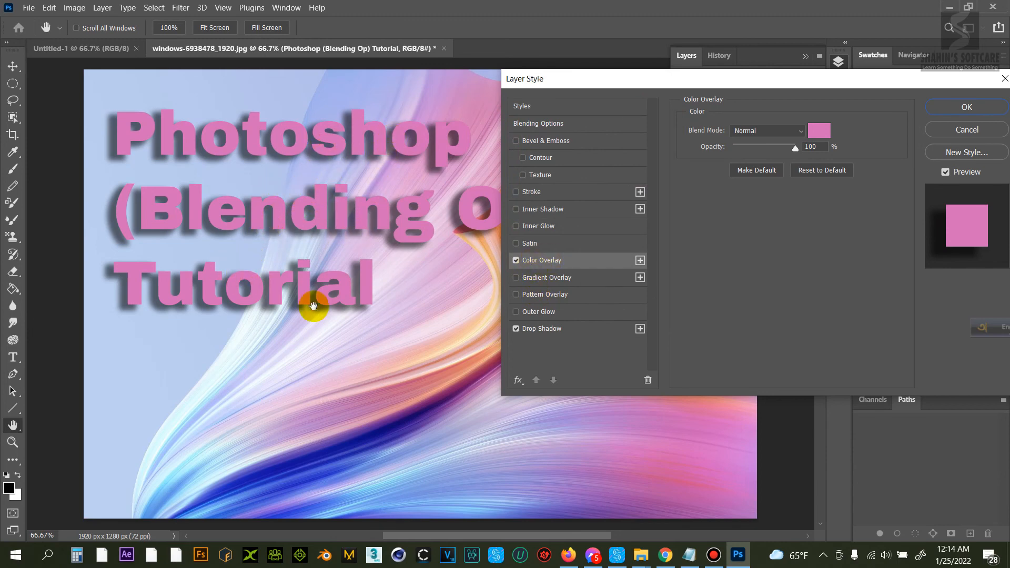
Step: Try a drop shadow with 14 px distance, 22% spread and 16 px size, switch it off and discard all layer style changes
left_click(561, 330)
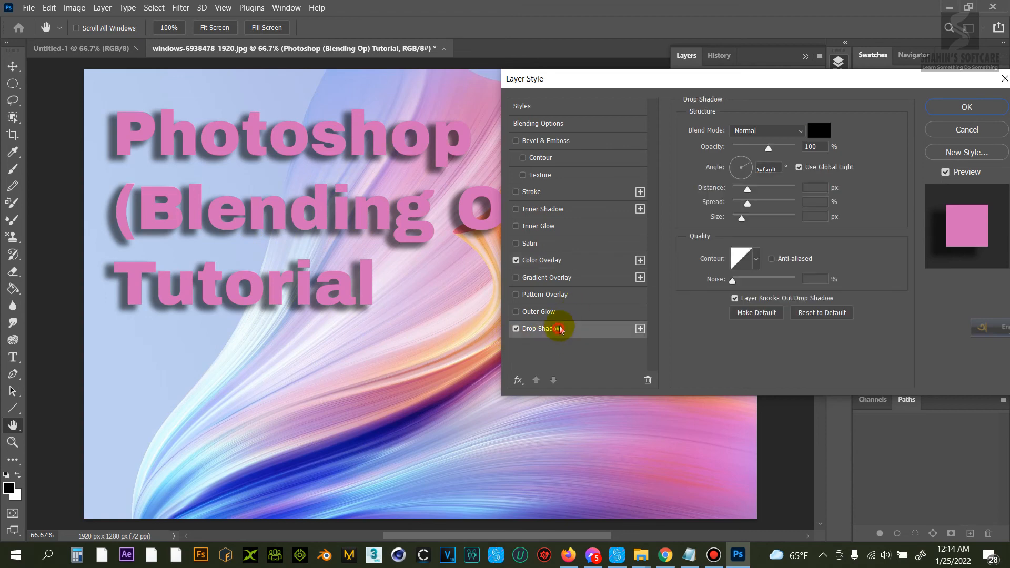
mouse_move(750, 190)
left_mouse_down()
mouse_move(762, 197)
mouse_move(744, 198)
mouse_move(761, 205)
mouse_move(748, 208)
left_mouse_up()
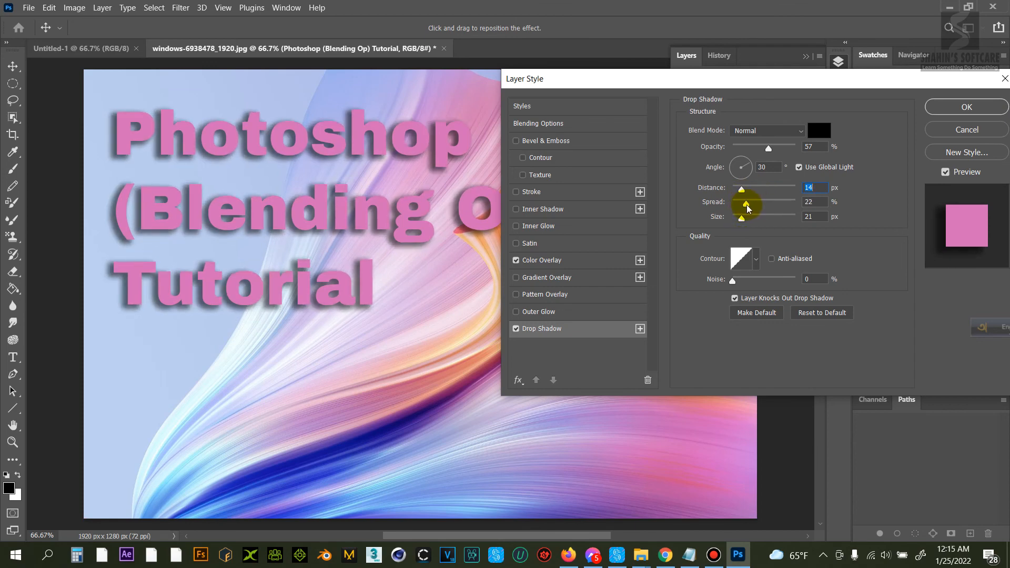
left_click_drag(756, 217, 740, 220)
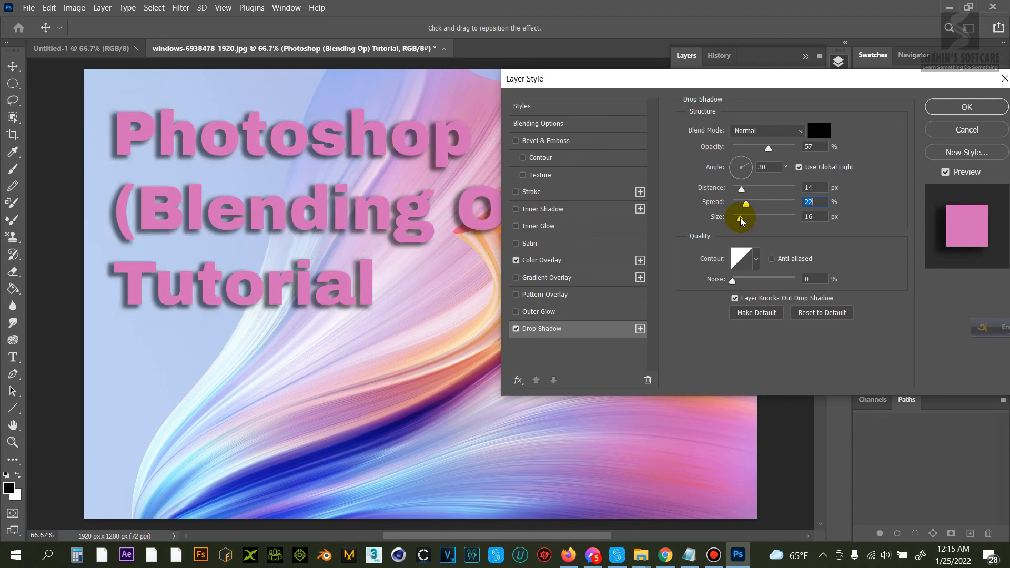
left_click(516, 331)
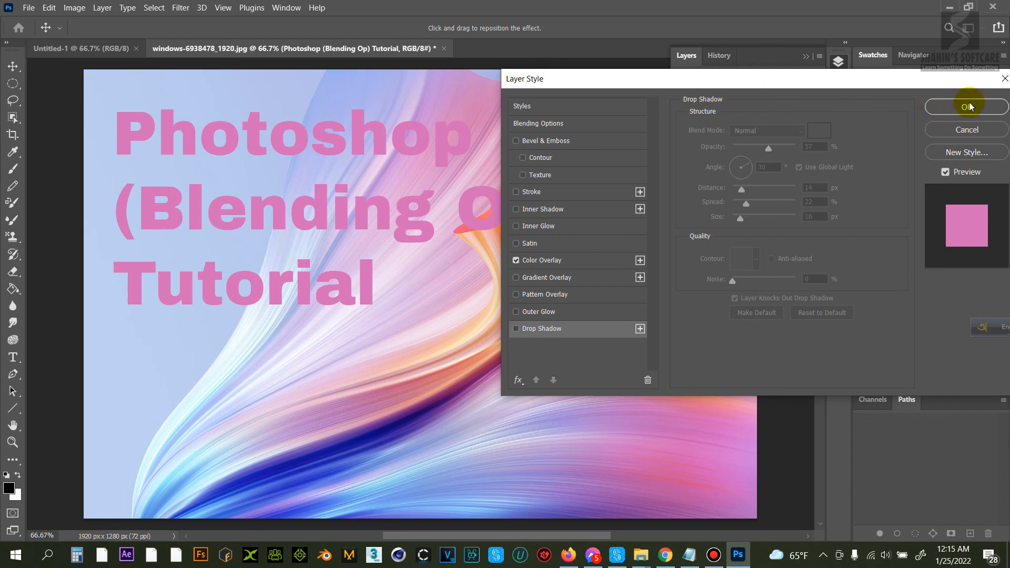
left_click(967, 130)
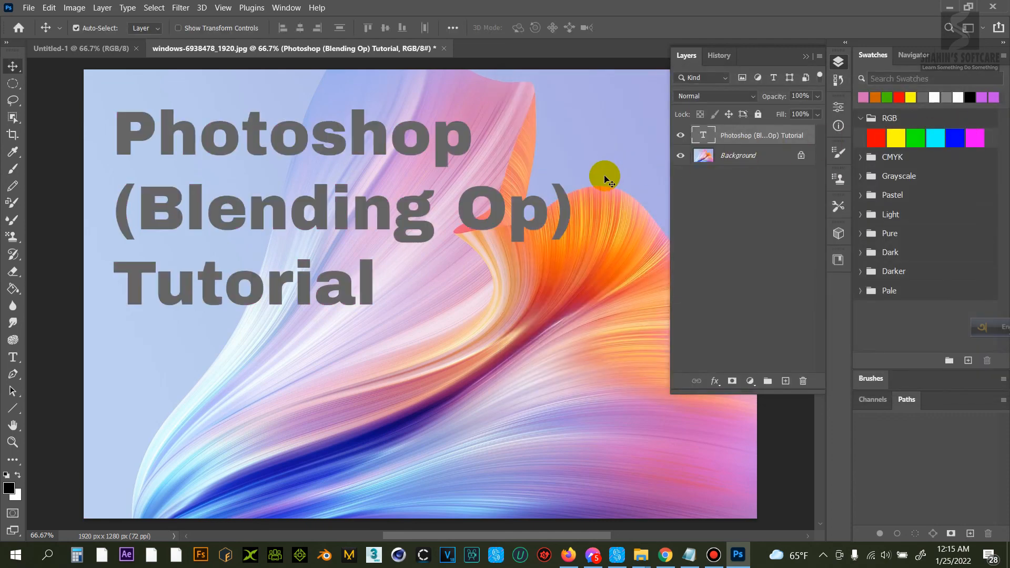
Step: Recolor the whole title text black (#000000) and collapse the layer list to reveal the full image
double_click(470, 226)
left_click(526, 28)
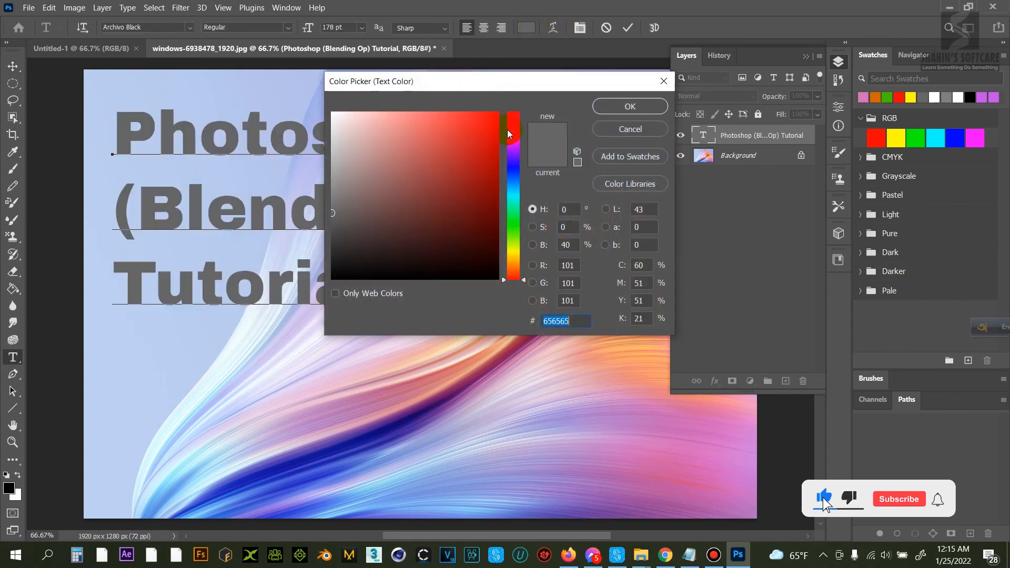
left_click_drag(395, 236, 300, 286)
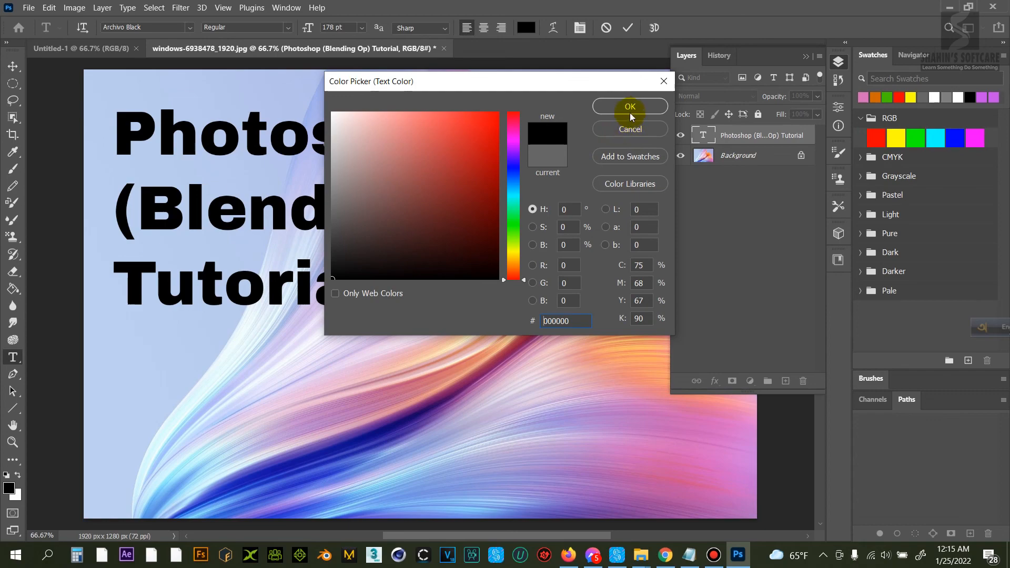
left_click(630, 107)
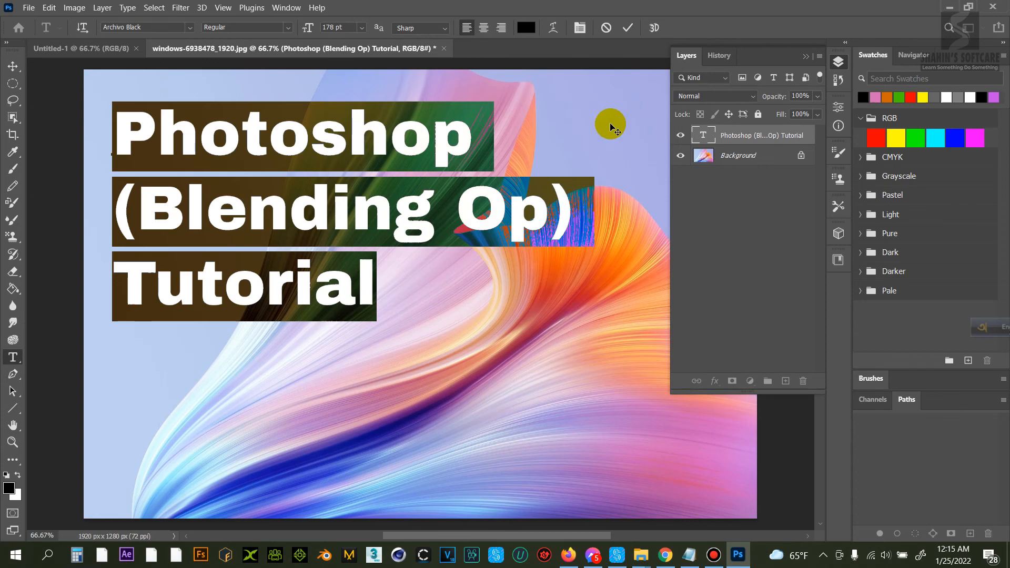
left_click(13, 65)
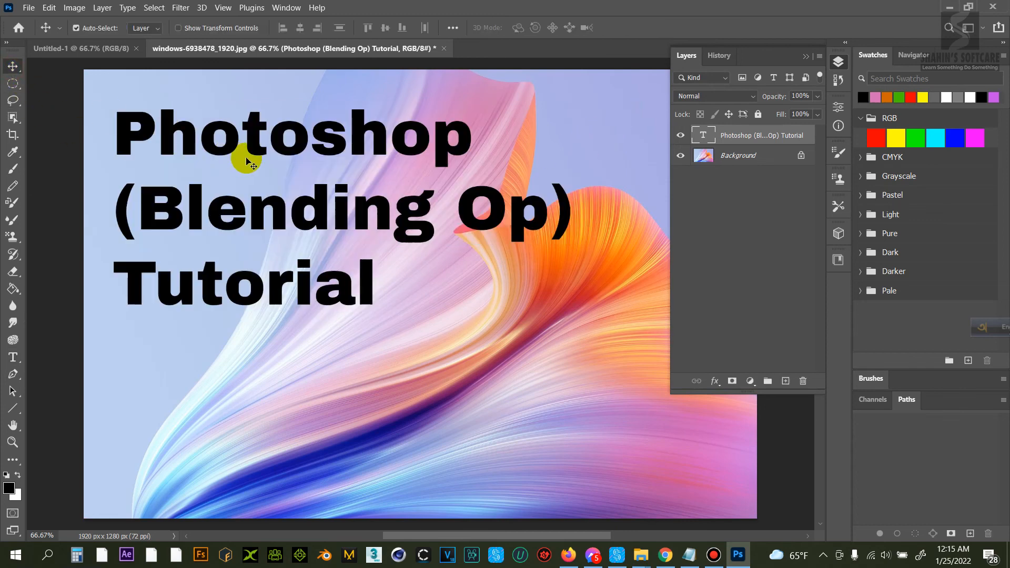
left_click(806, 57)
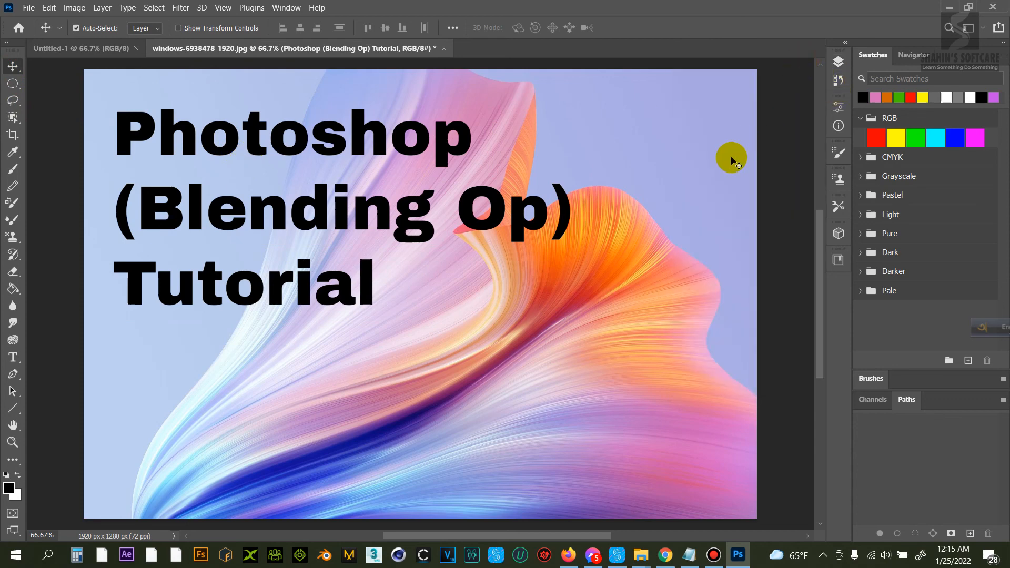